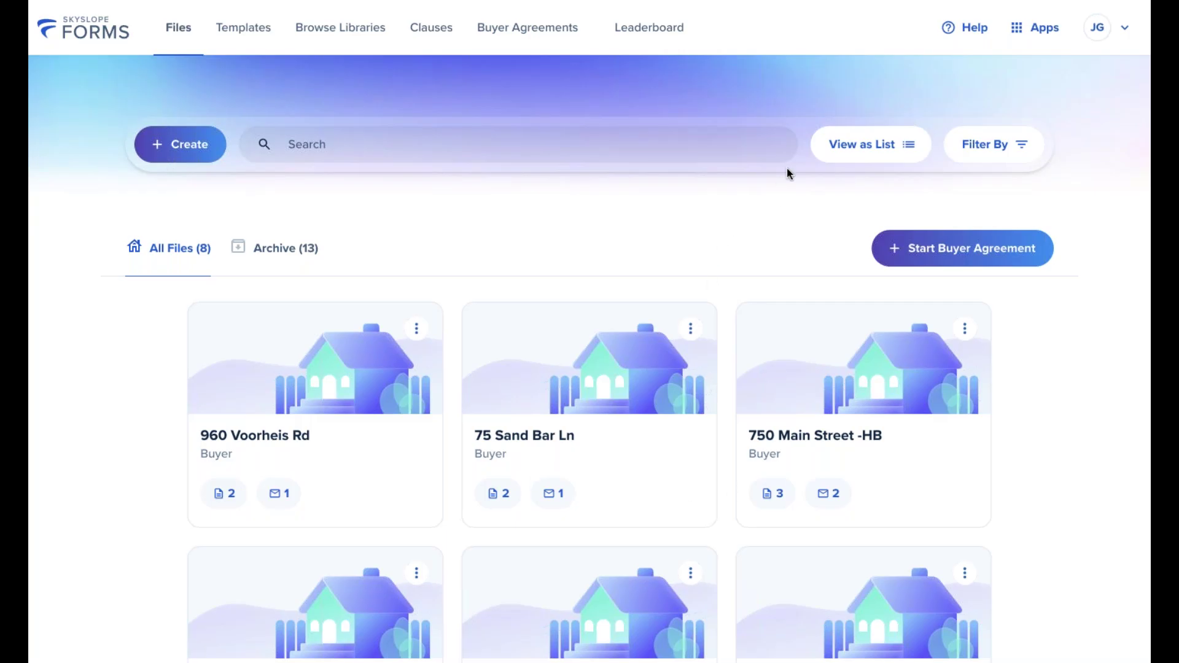
pyautogui.click(864, 150)
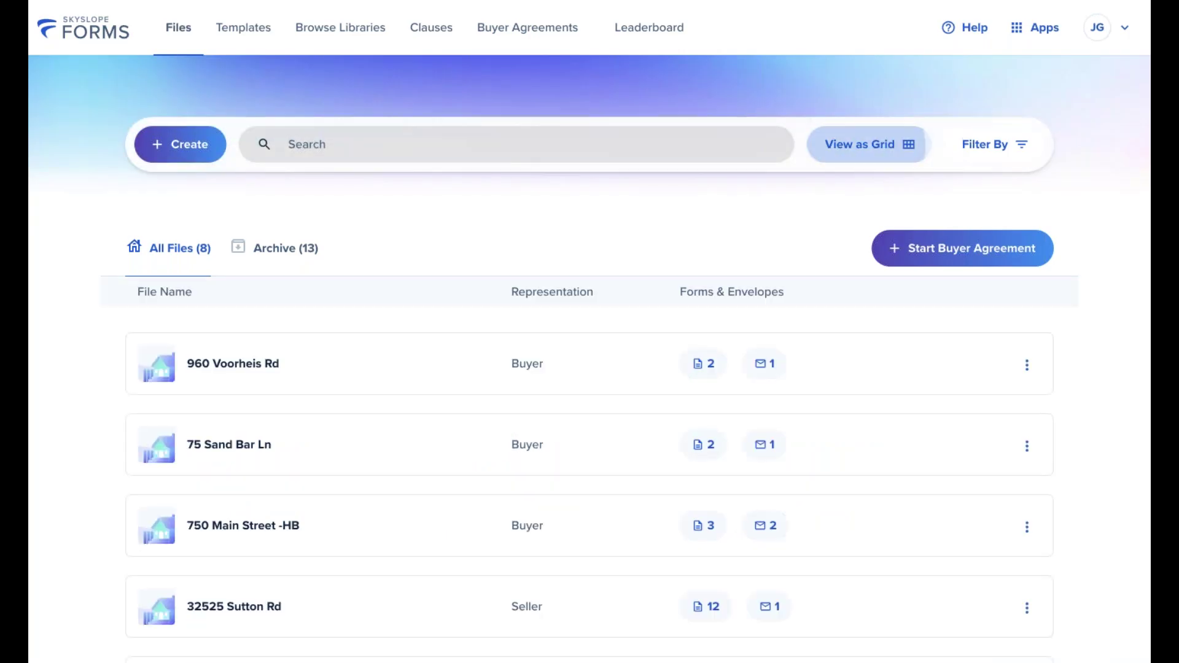
pyautogui.scroll(-1, 861, 367)
pyautogui.scroll(-5, 861, 367)
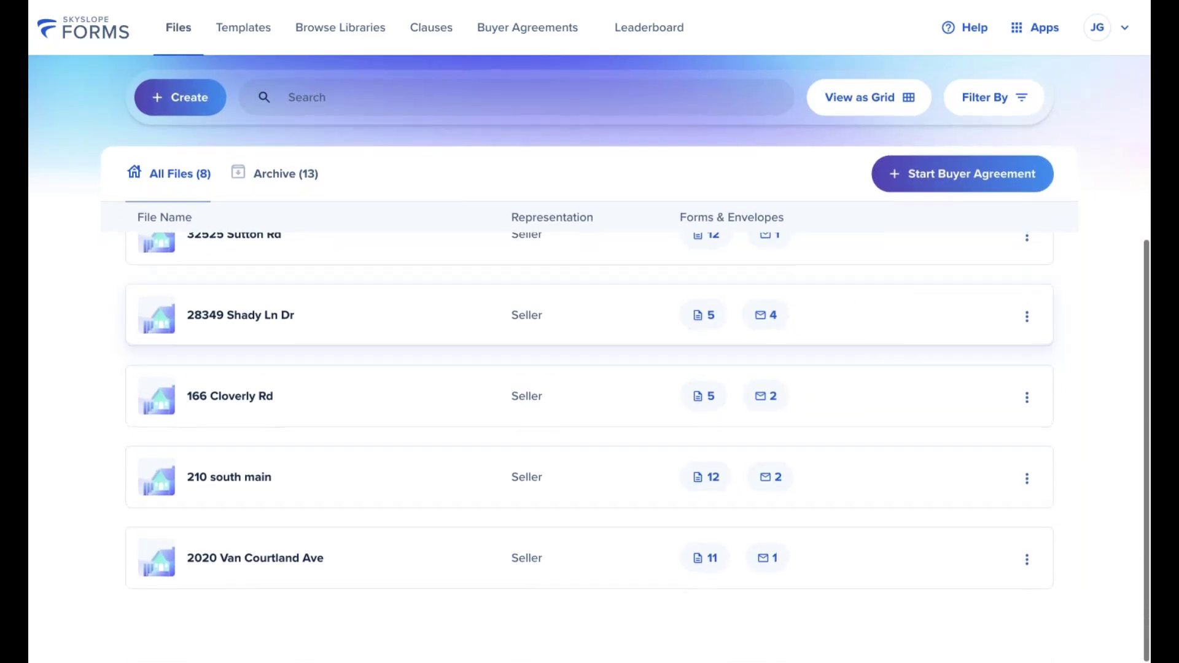
pyautogui.scroll(5, 861, 367)
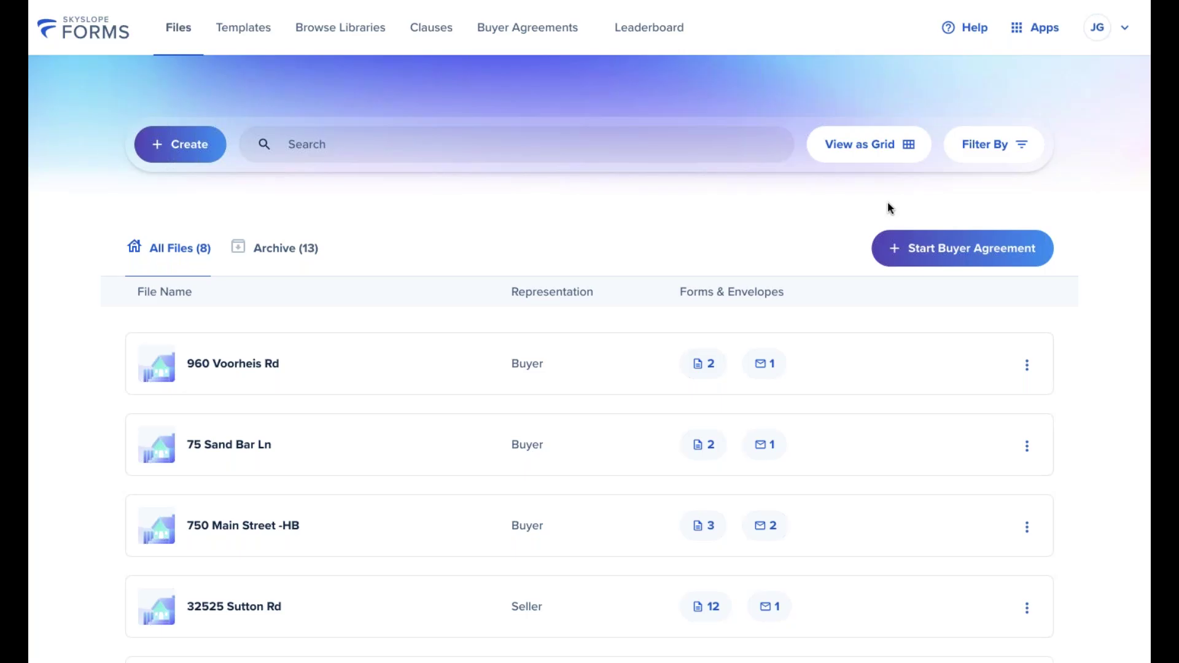
pyautogui.click(976, 157)
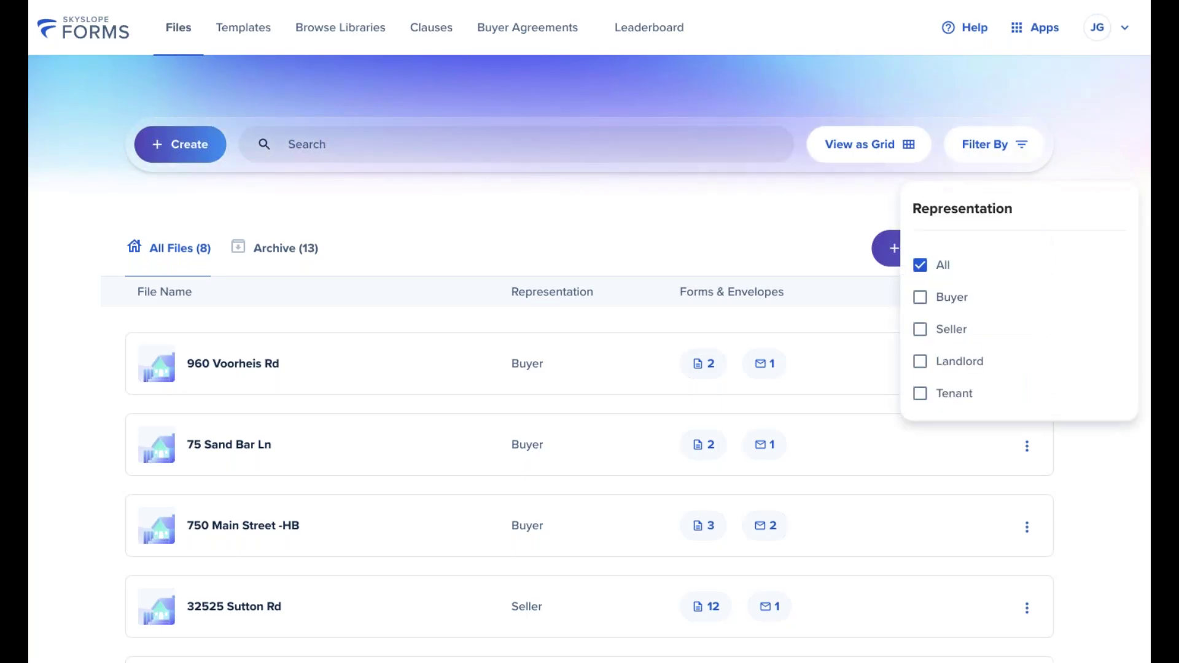
pyautogui.click(972, 305)
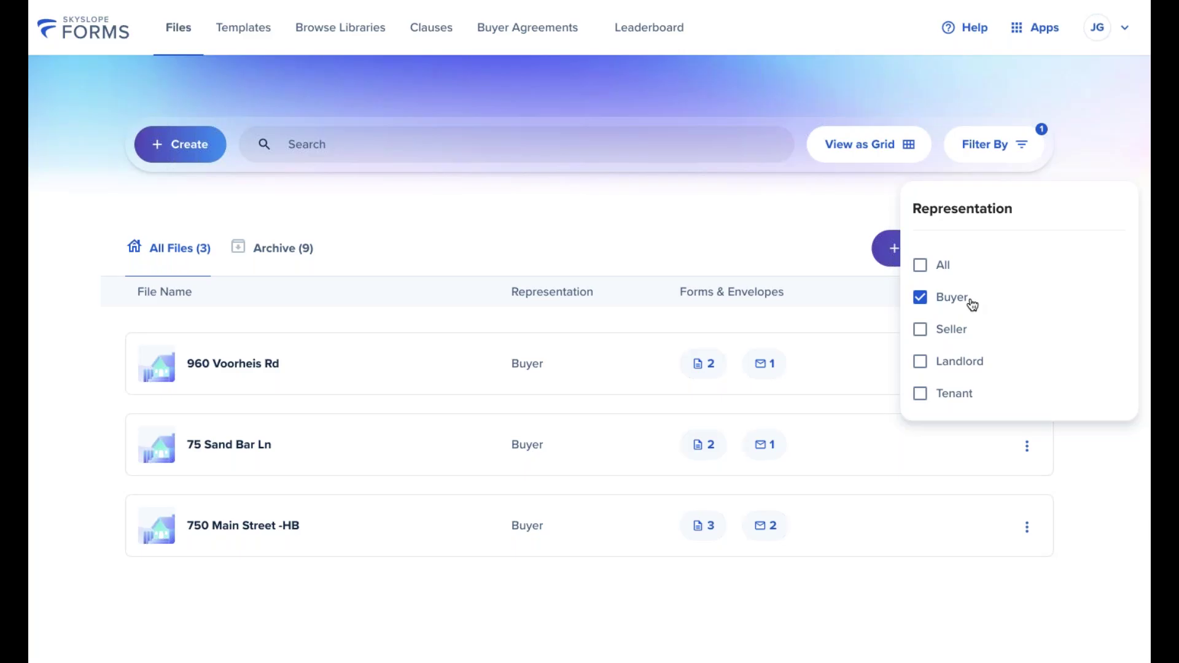
pyautogui.click(974, 337)
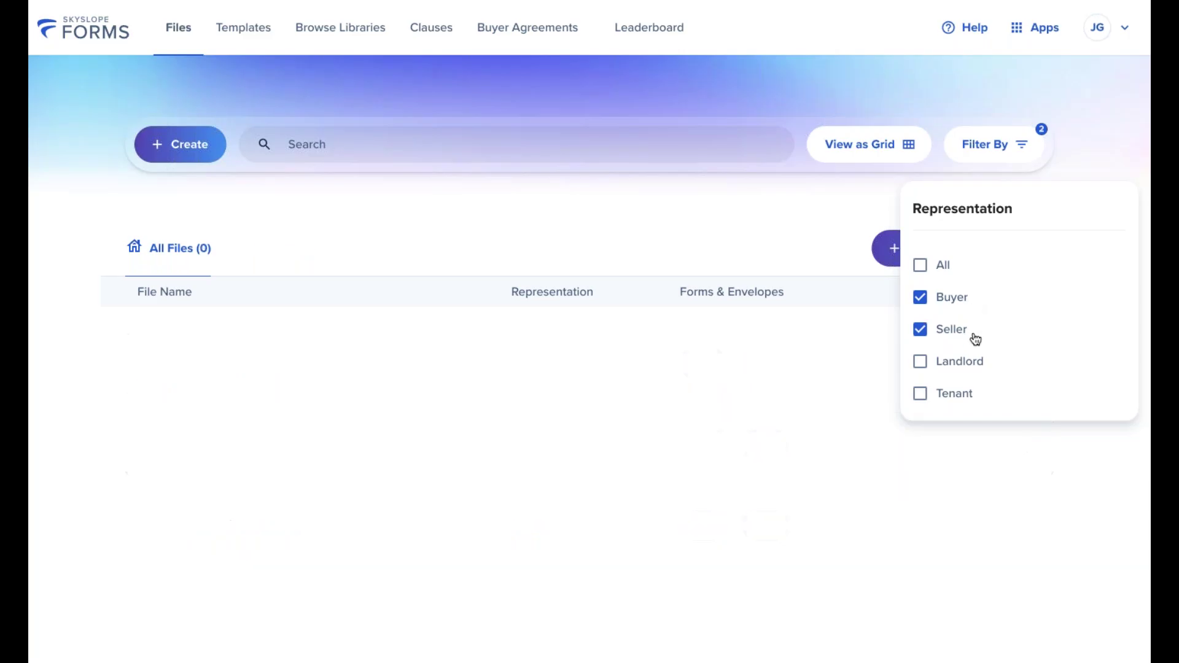
pyautogui.click(921, 307)
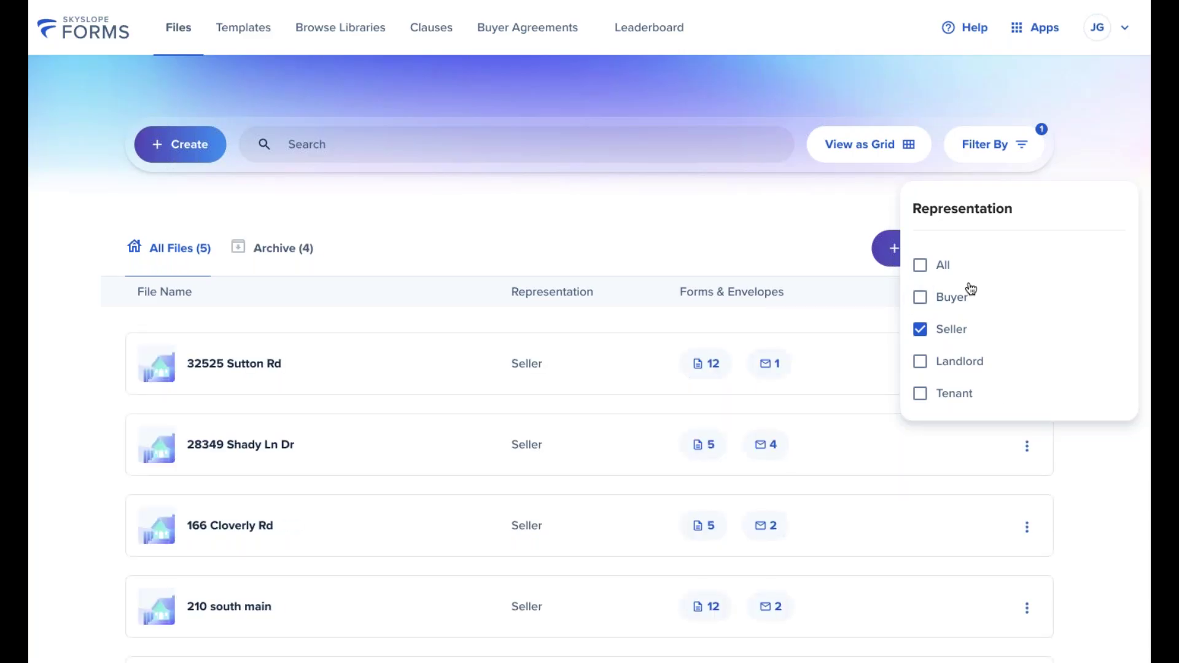
pyautogui.click(920, 265)
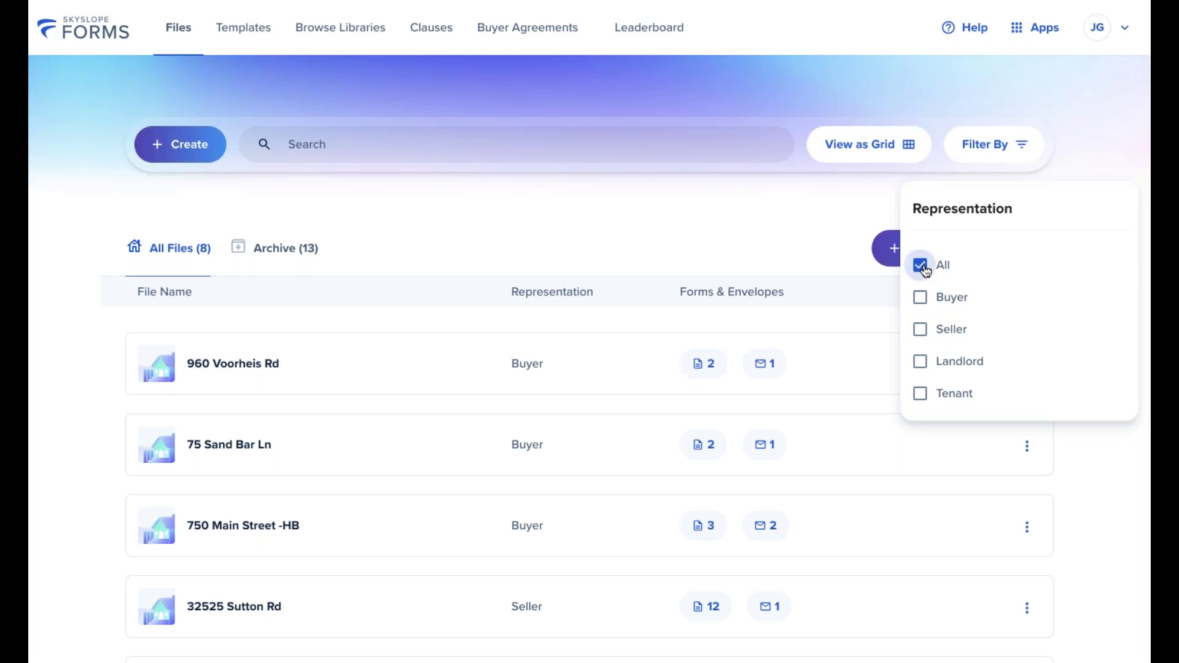
pyautogui.click(848, 233)
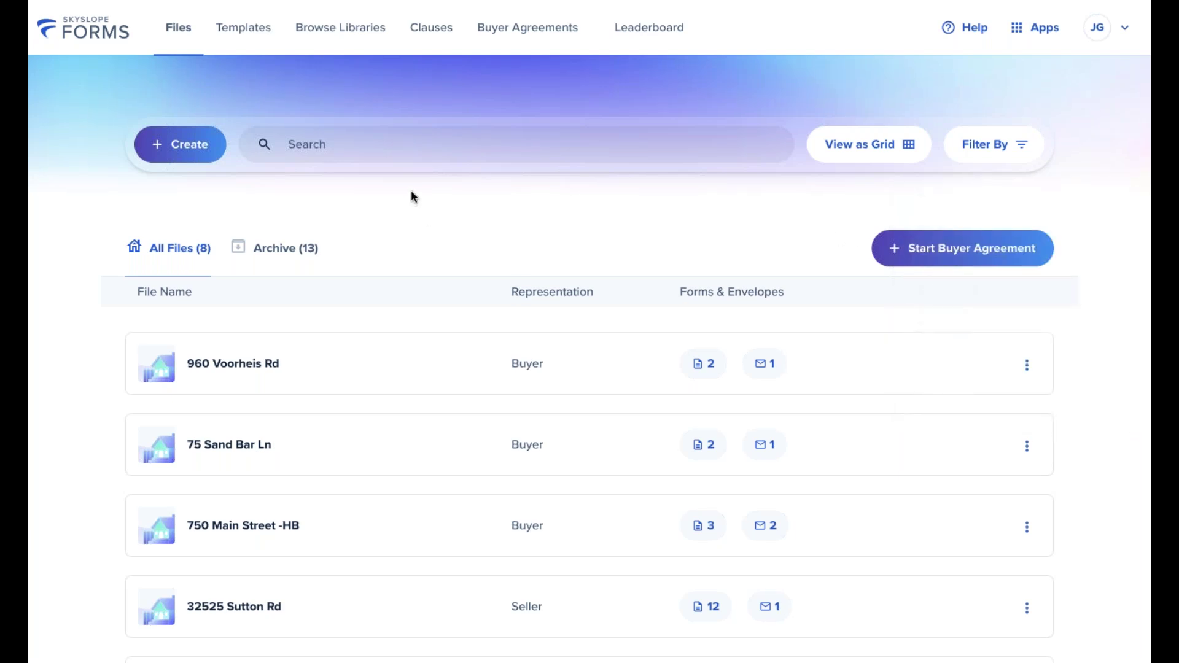
pyautogui.click(319, 141)
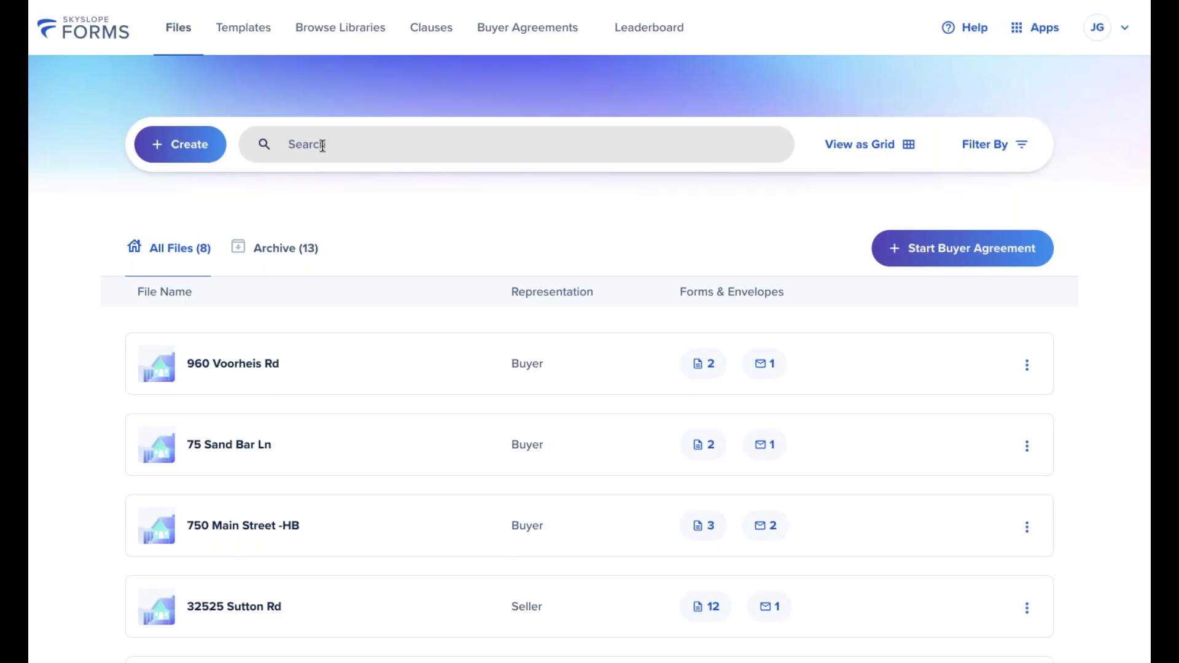
pyautogui.click(322, 145)
pyautogui.write('75')
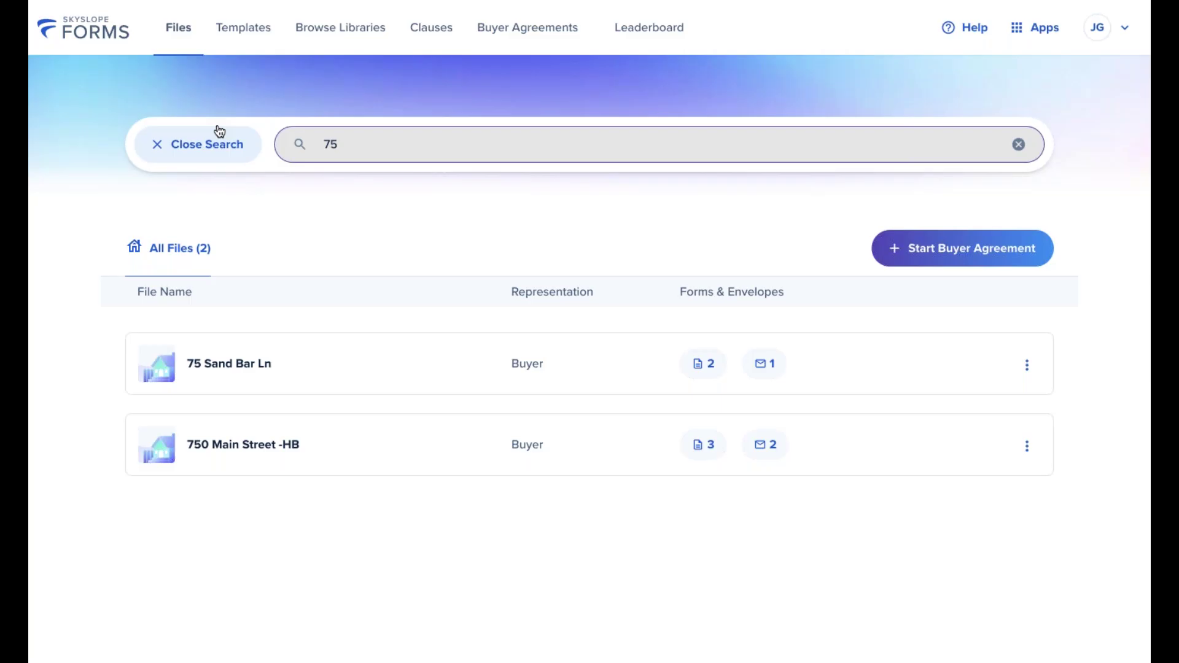
pyautogui.click(180, 154)
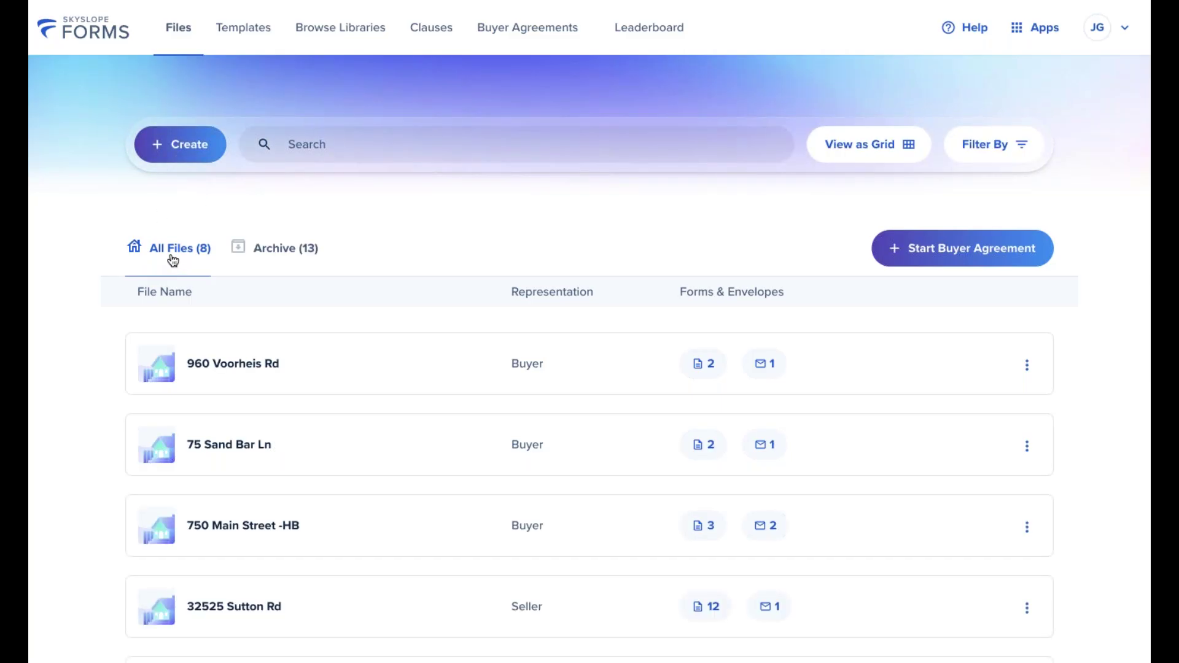
pyautogui.click(270, 257)
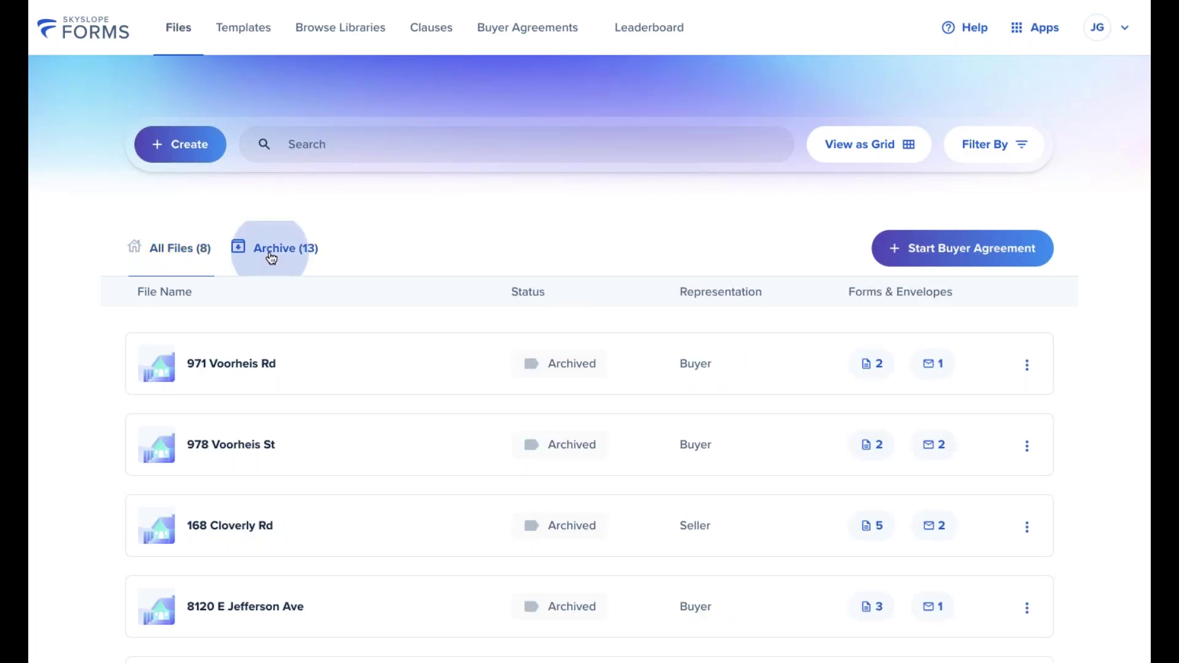
pyautogui.click(178, 249)
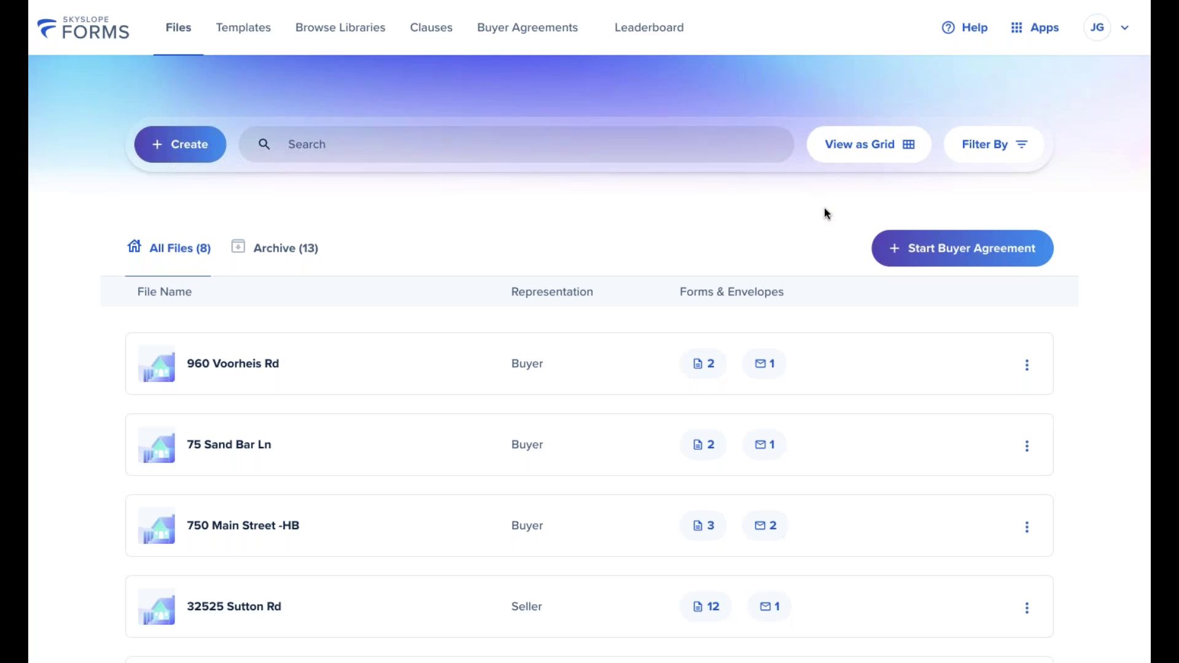
pyautogui.scroll(-4, 338, 251)
pyautogui.scroll(4, 589, 393)
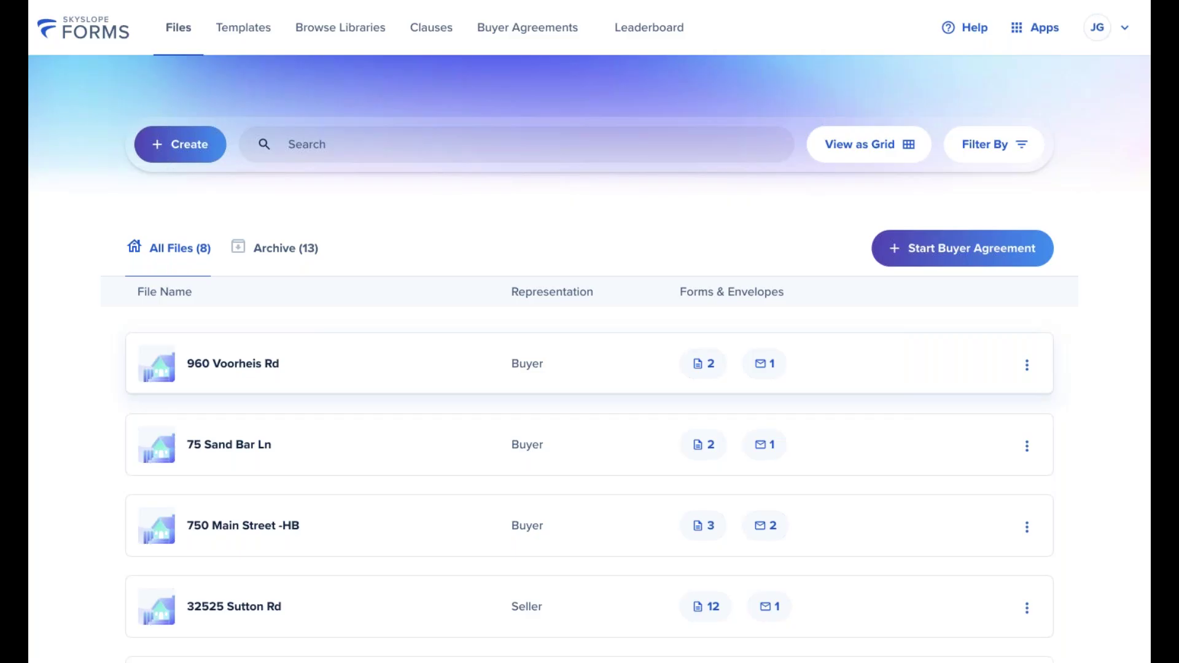
pyautogui.scroll(2, 391, 225)
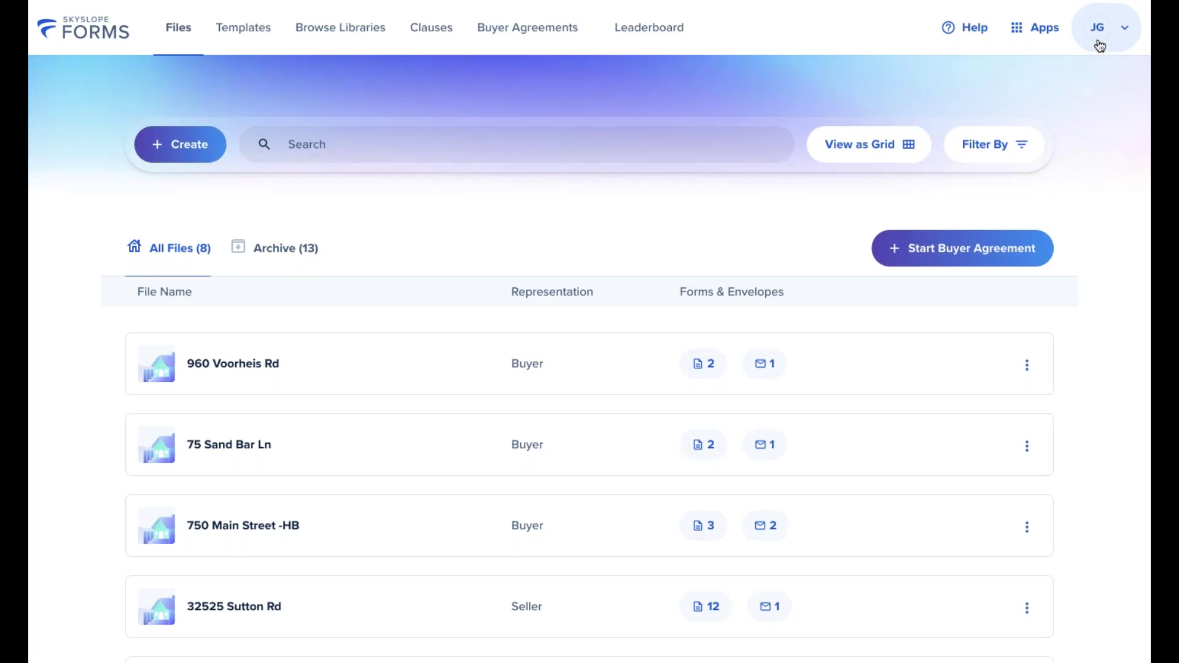
# Open User Profile from the JG account menu and review the personal and professional details (United States, MI)
pyautogui.click(1123, 32)
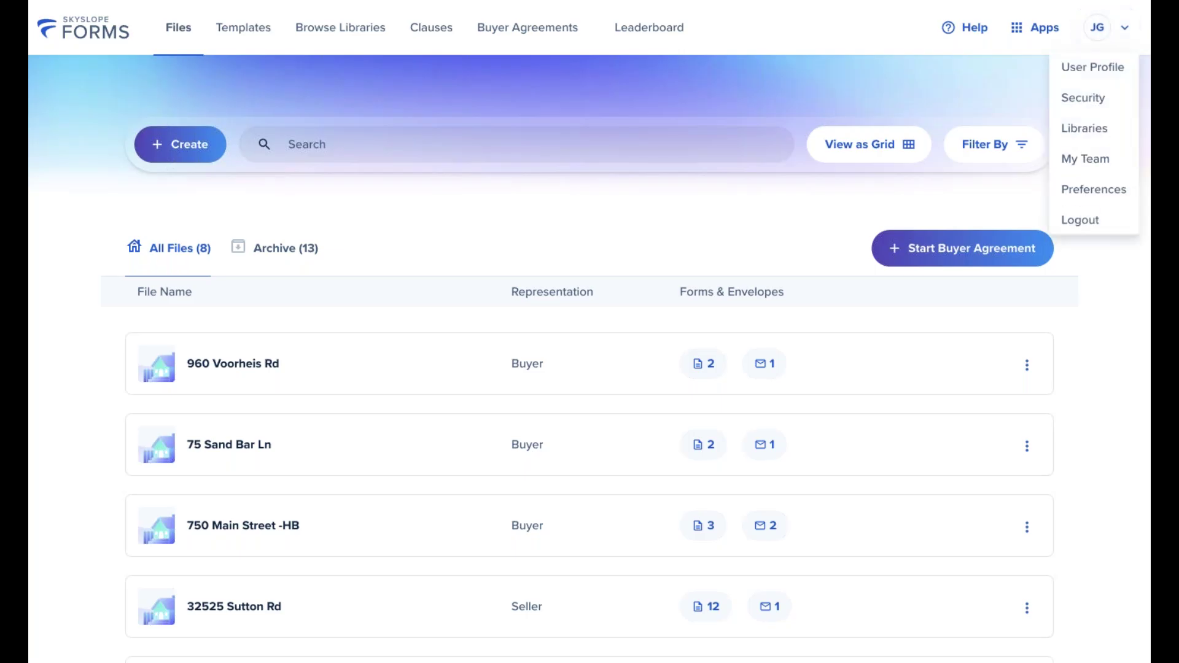
pyautogui.click(1092, 66)
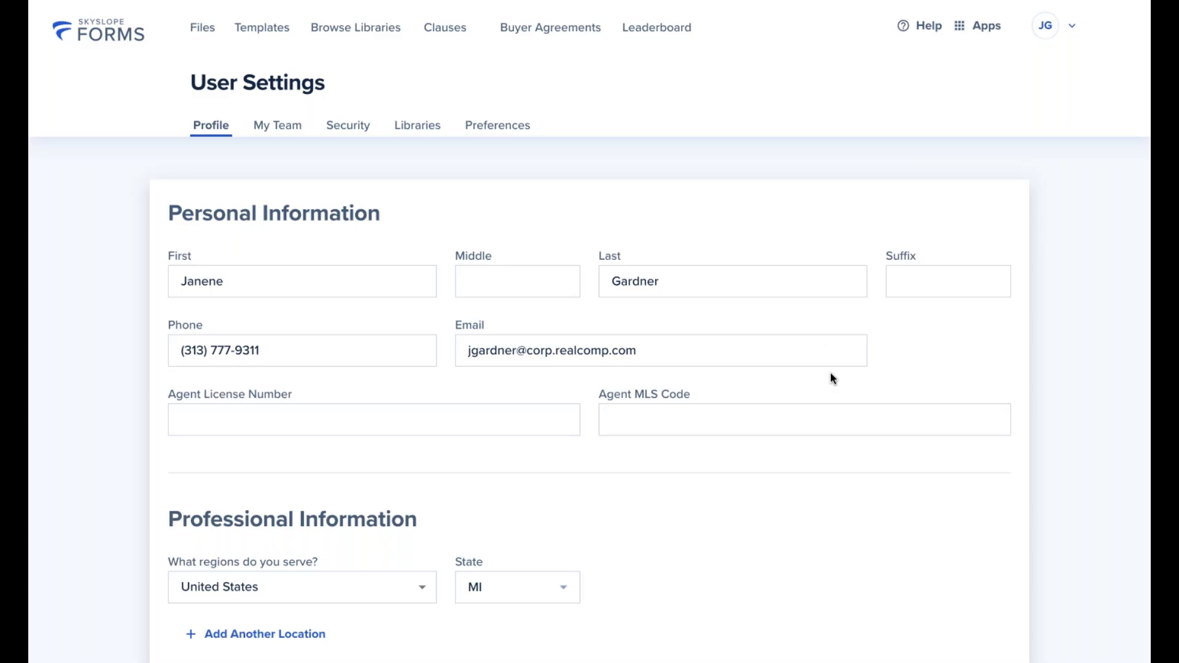
pyautogui.scroll(-5, 830, 375)
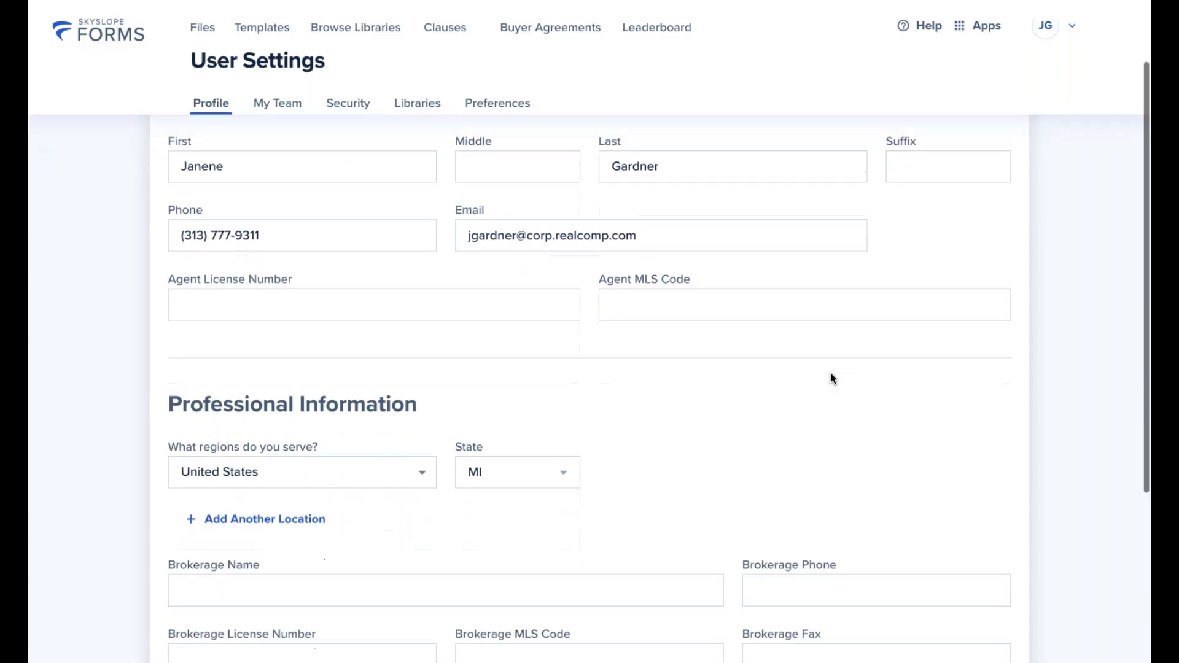
pyautogui.scroll(5, 831, 374)
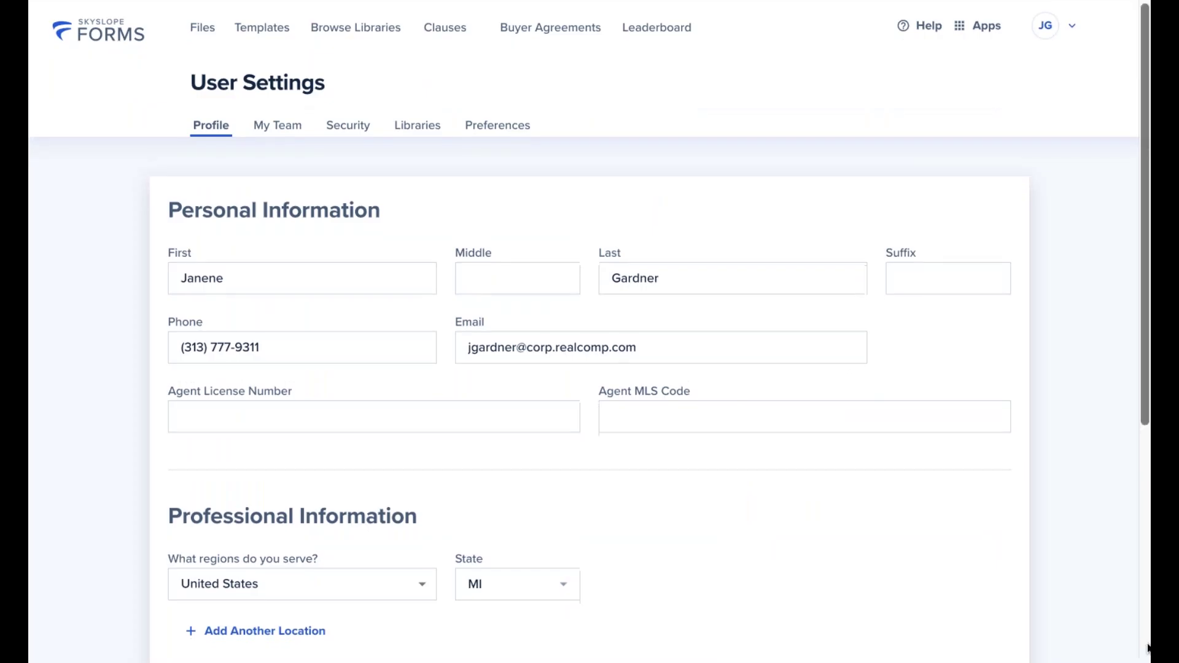
pyautogui.scroll(-5, 845, 376)
pyautogui.scroll(5, 1101, 578)
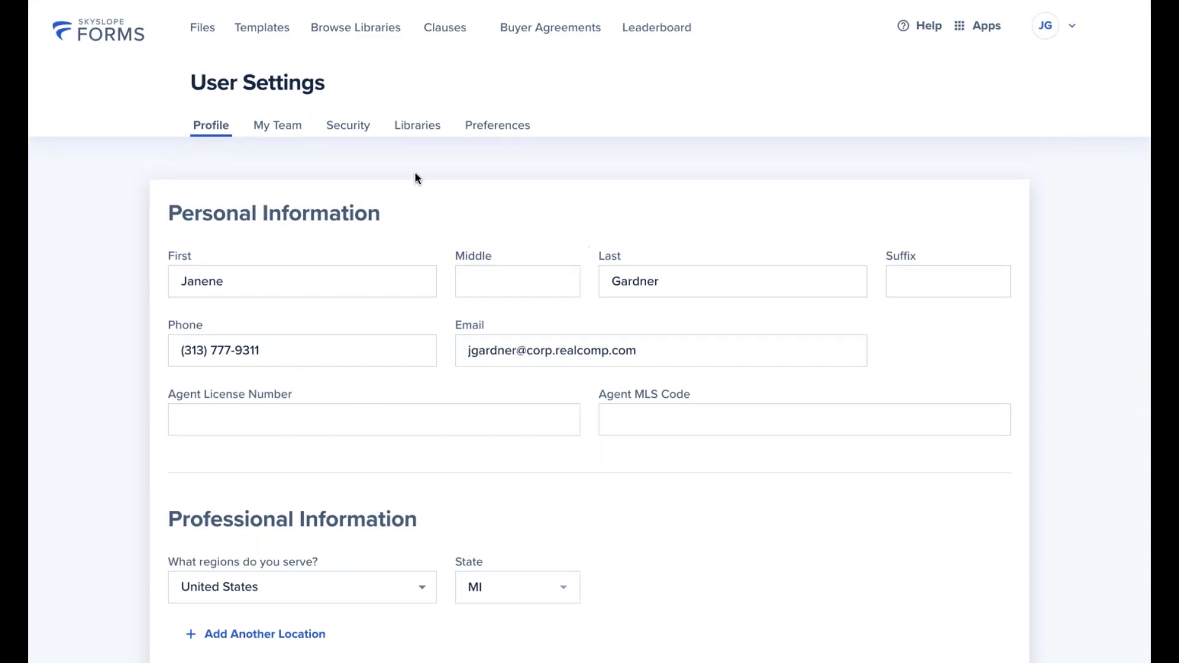
# On the My Team tab's Share Your Account form, add a second empty collaborator email field
pyautogui.click(286, 128)
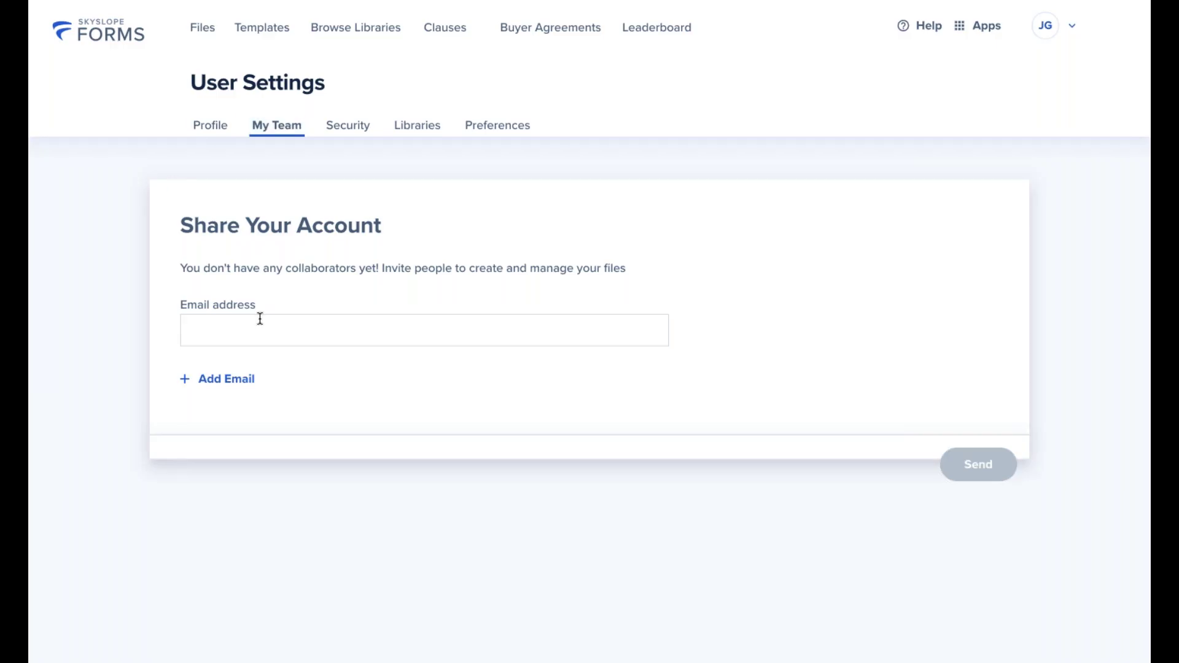
pyautogui.click(209, 381)
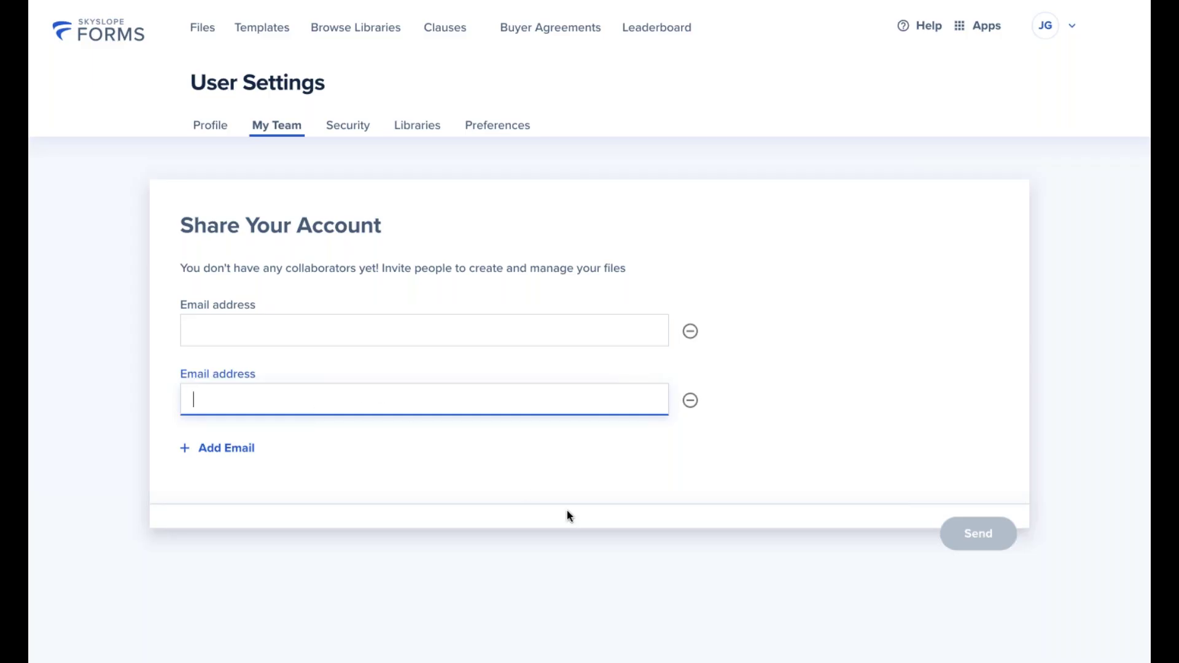
# Check the Libraries tab's association library list, with Michigan Realtors - MIR connected, without adding a library
pyautogui.click(433, 131)
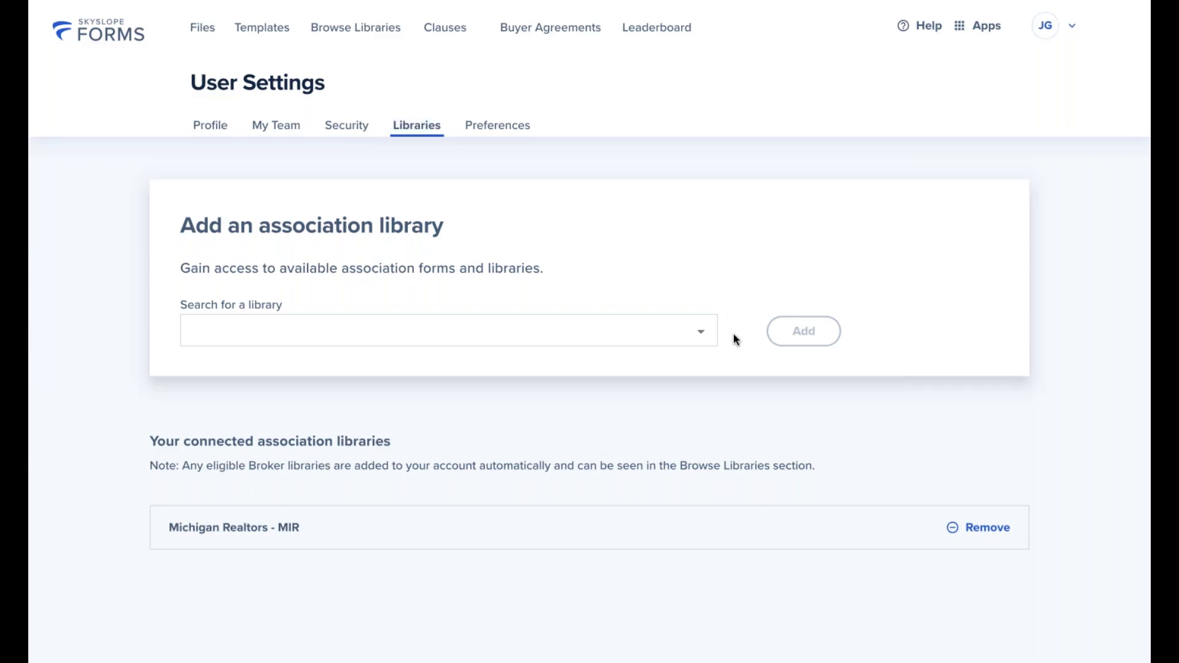
pyautogui.click(703, 334)
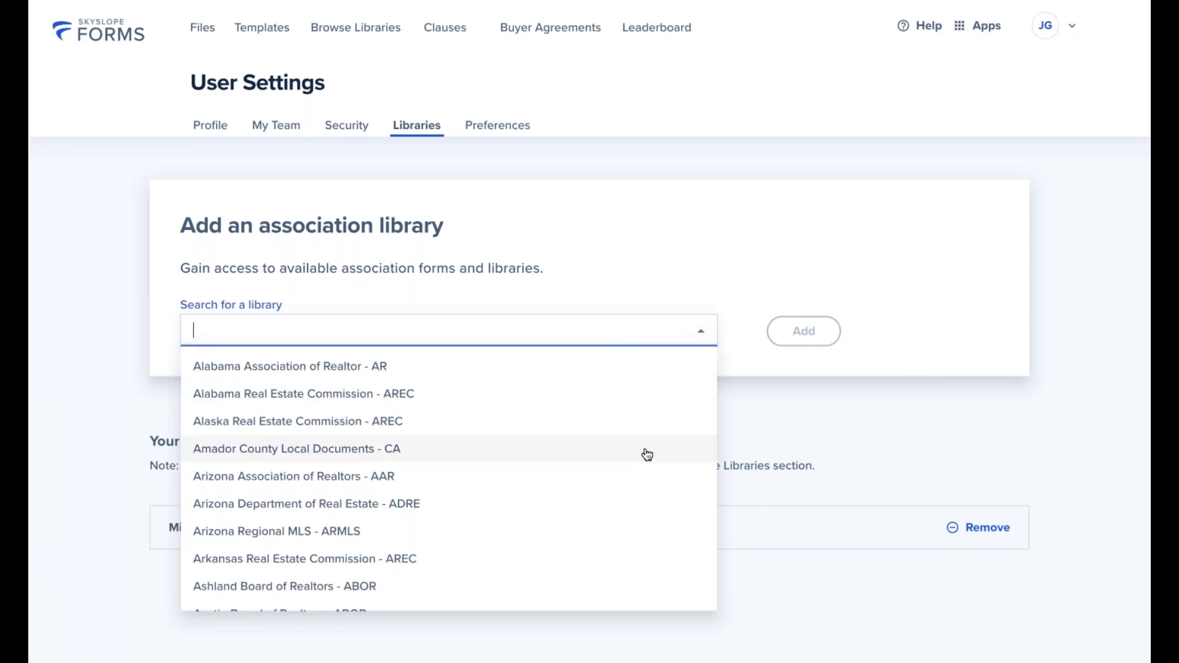
pyautogui.click(698, 264)
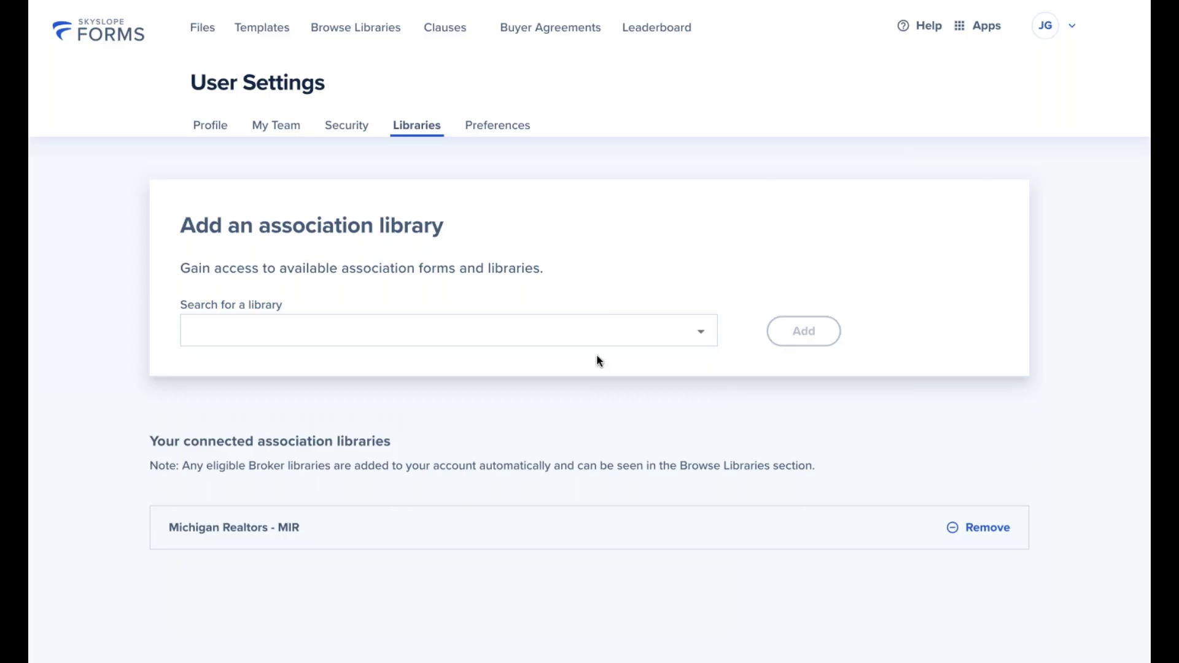
pyautogui.click(496, 127)
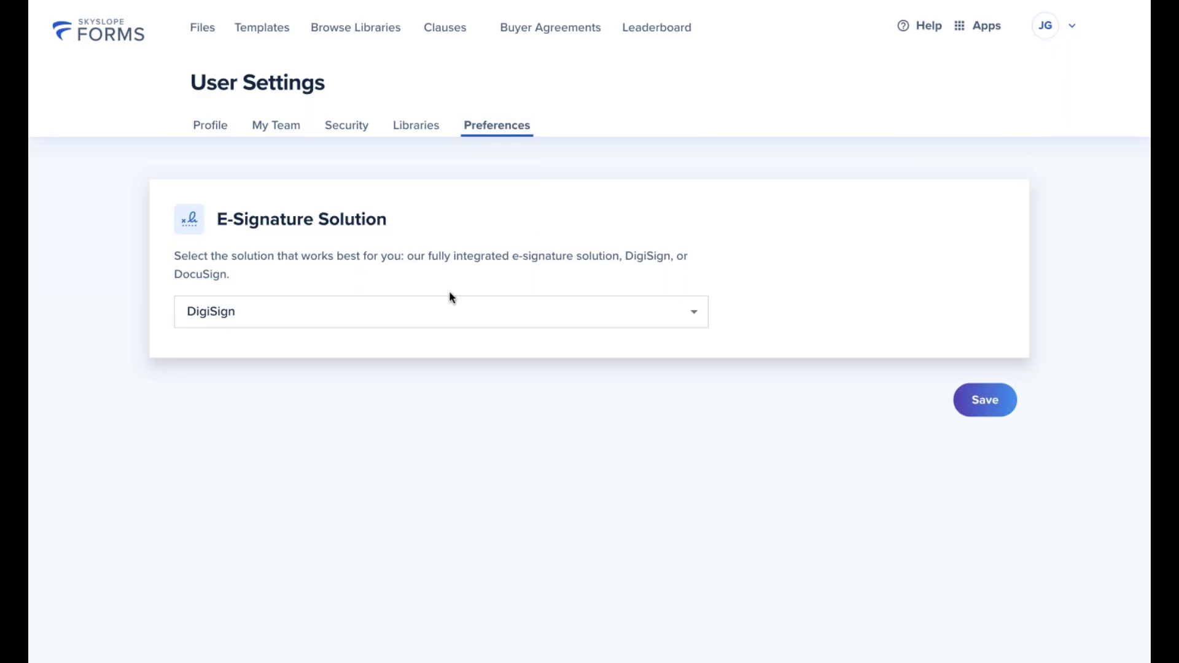
# View the E-Signature Solution choices, DigiSign and DocuSign, leaving DigiSign selected
pyautogui.click(460, 325)
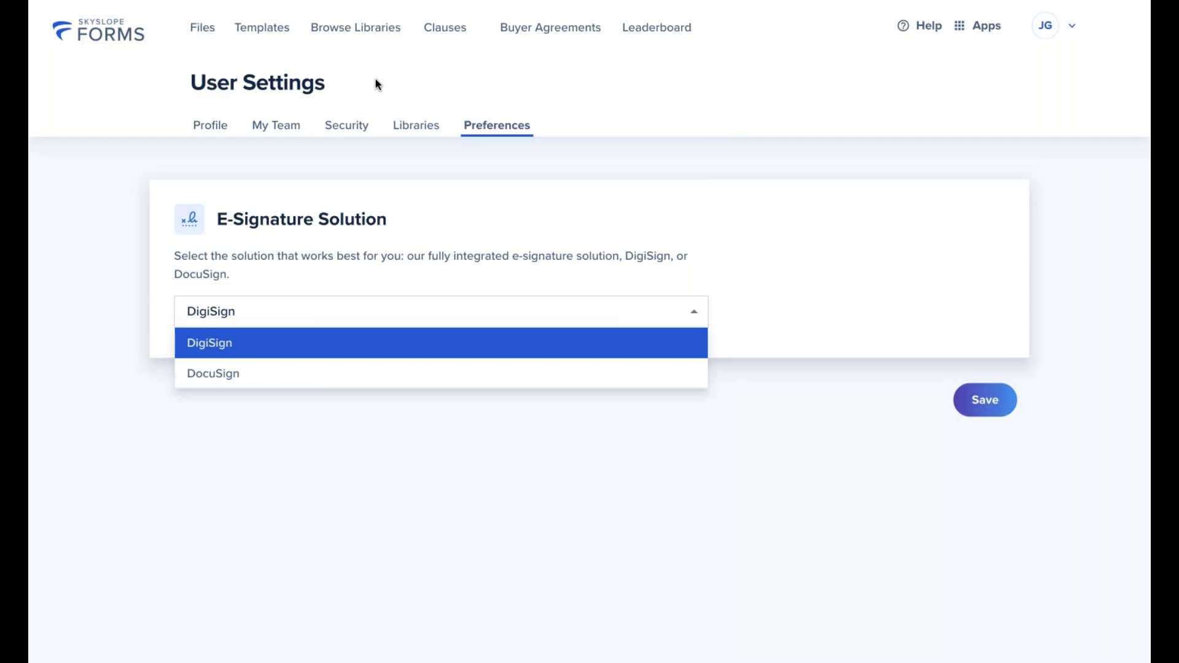
pyautogui.click(264, 32)
pyautogui.click(264, 31)
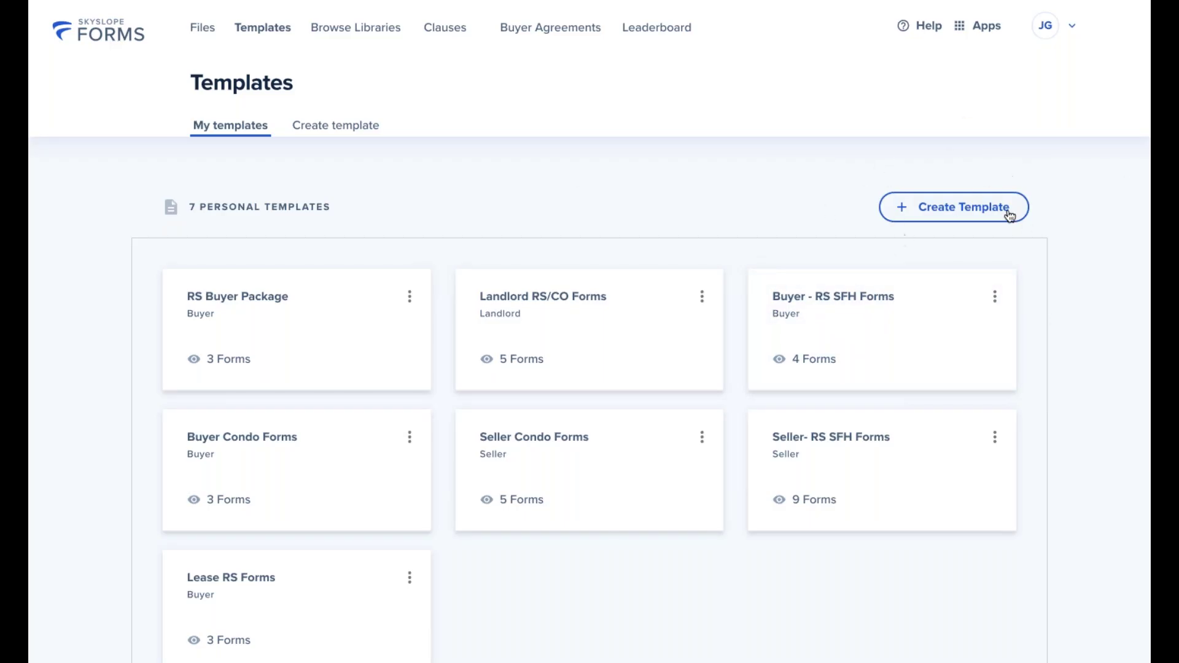
# Start a new template and mark Seller as its template type
pyautogui.click(953, 216)
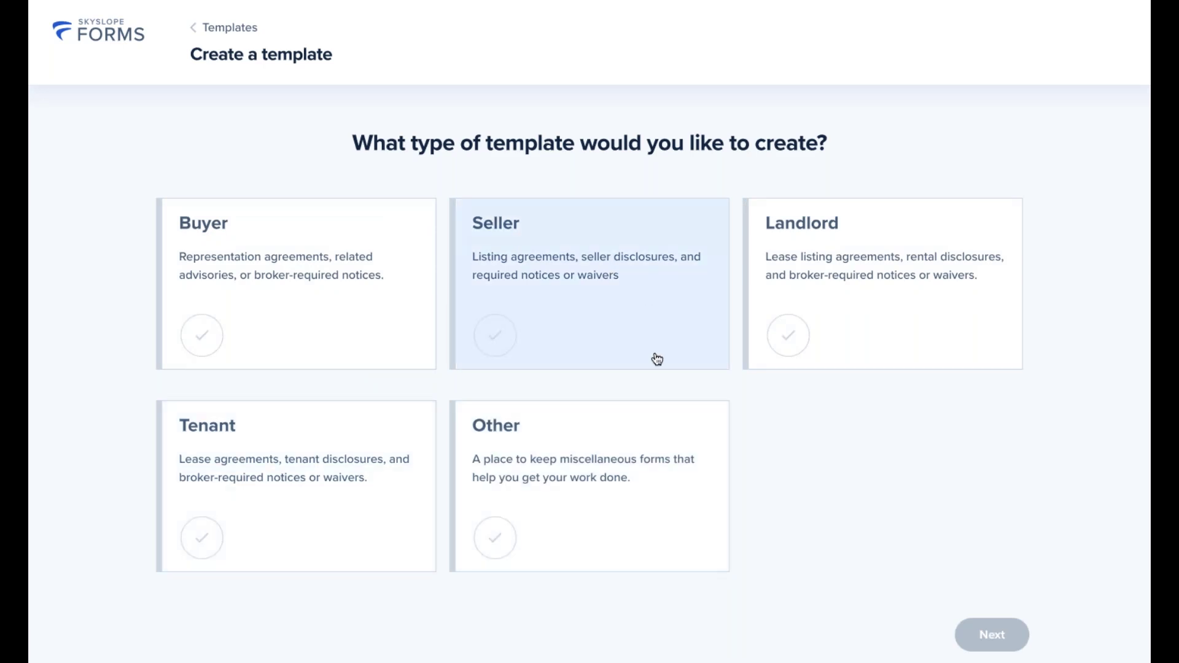
pyautogui.click(621, 313)
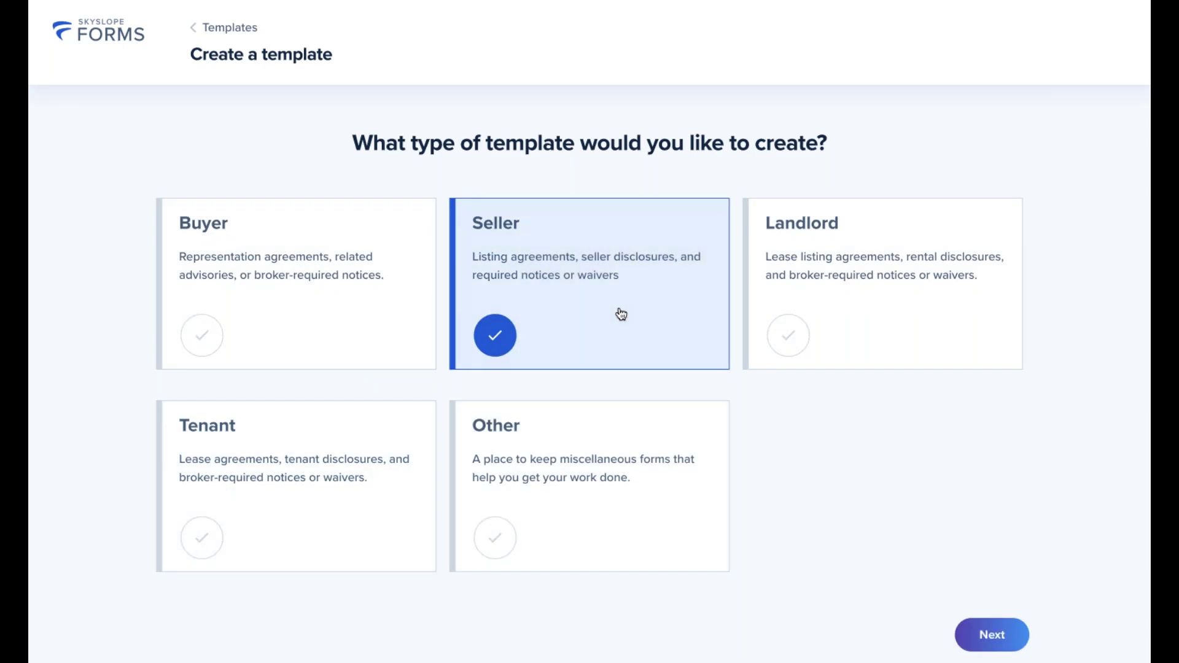
# Name the template 'RS Seller Forms', keep brokerage template set to No, and continue
pyautogui.click(991, 635)
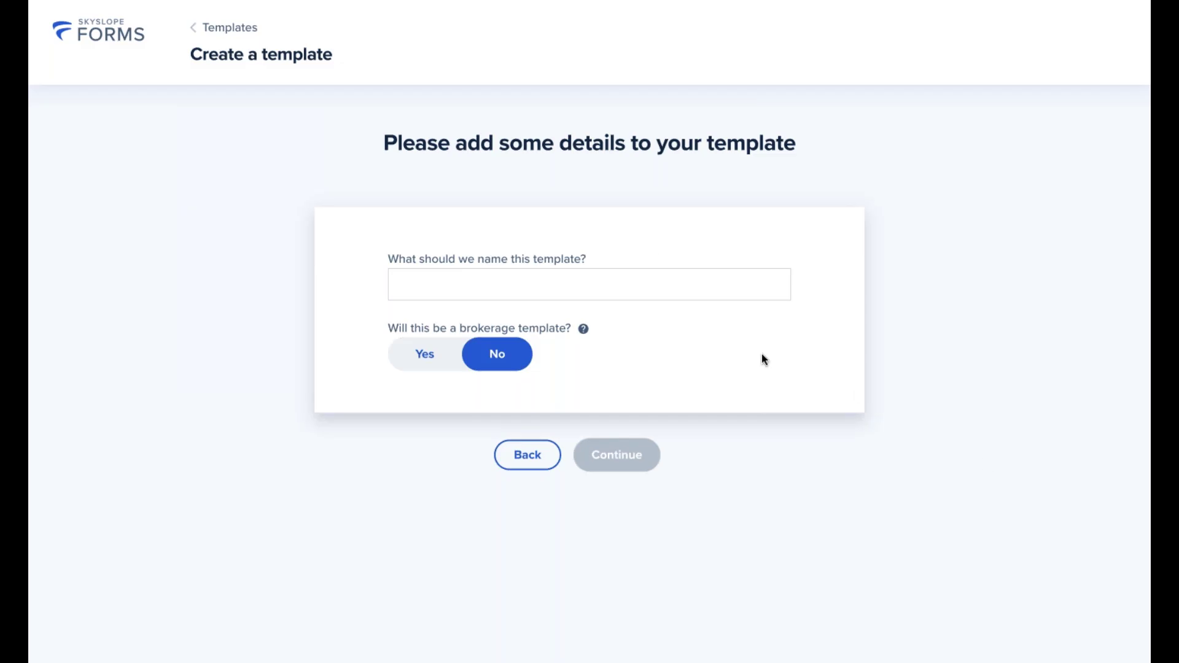
pyautogui.click(664, 284)
pyautogui.write('RS')
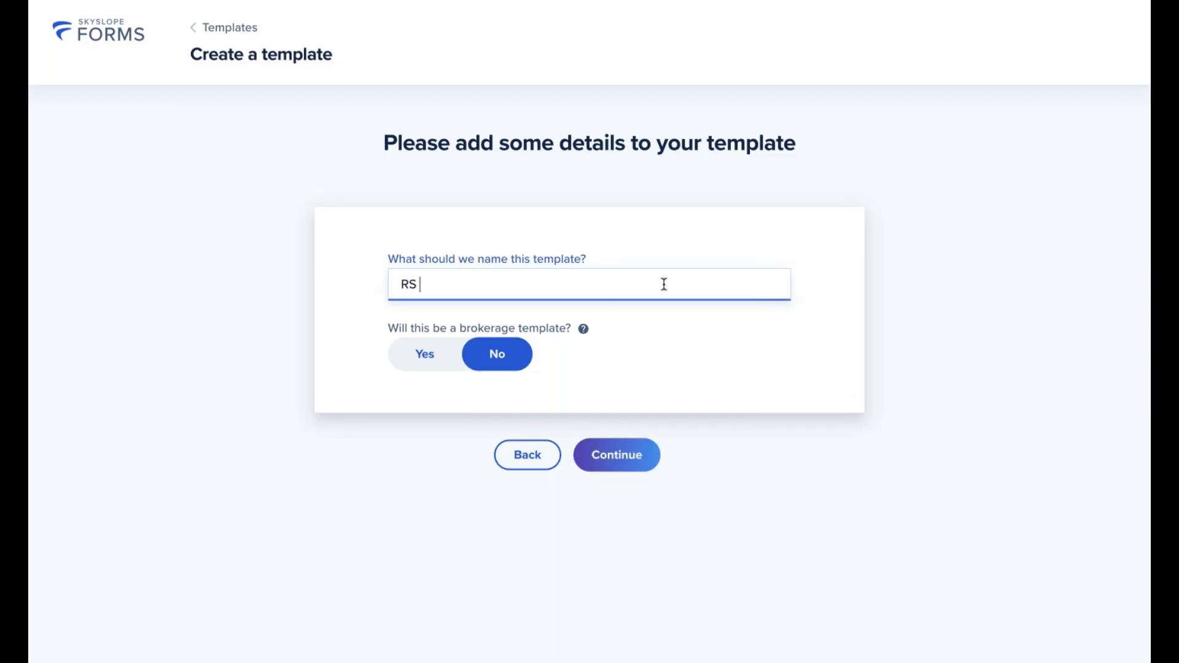
pyautogui.write(' Seller Forms')
pyautogui.click(514, 355)
pyautogui.click(633, 458)
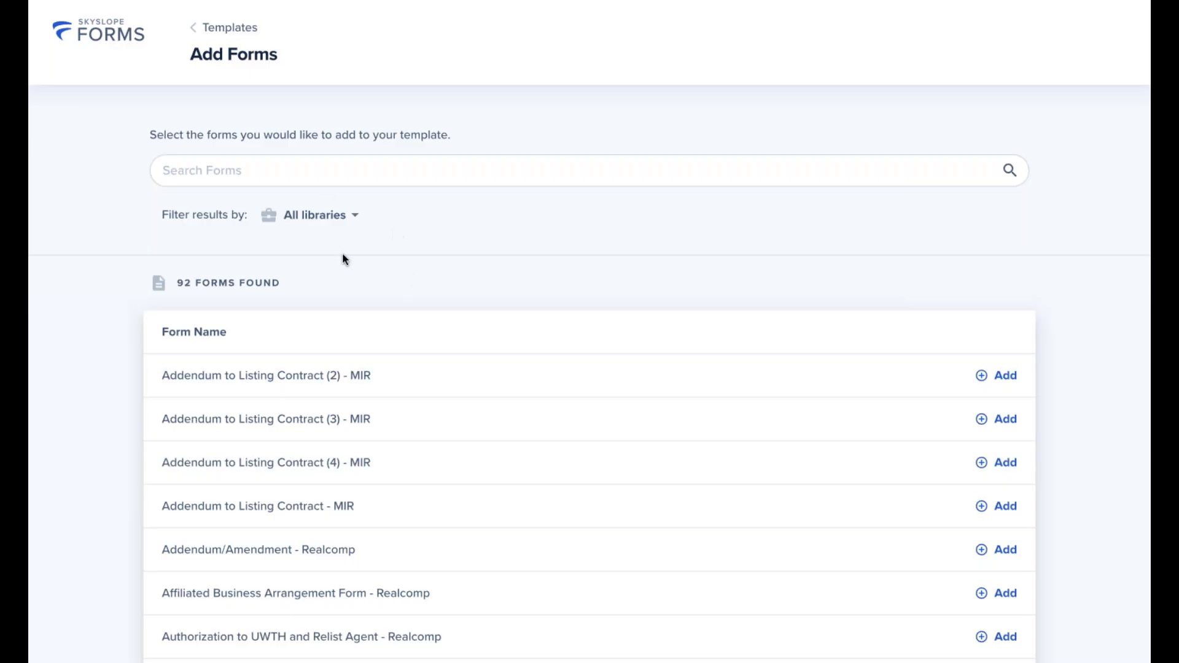
# Filter the available forms to the Realcomp library
pyautogui.click(326, 216)
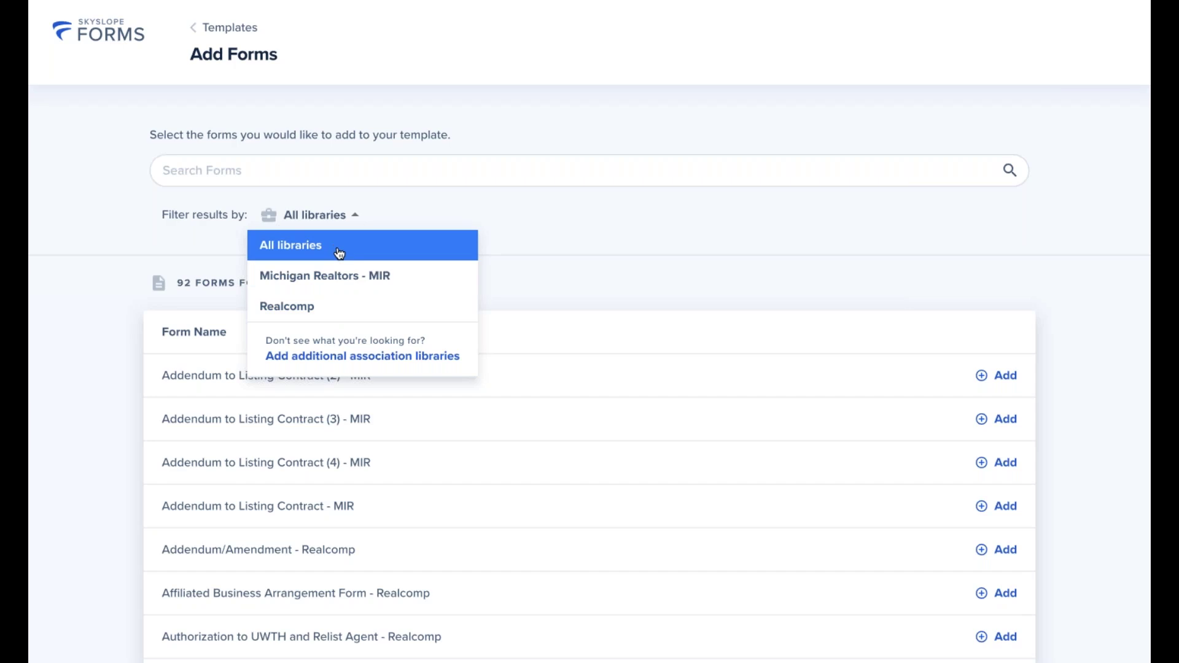
pyautogui.click(315, 182)
pyautogui.click(299, 176)
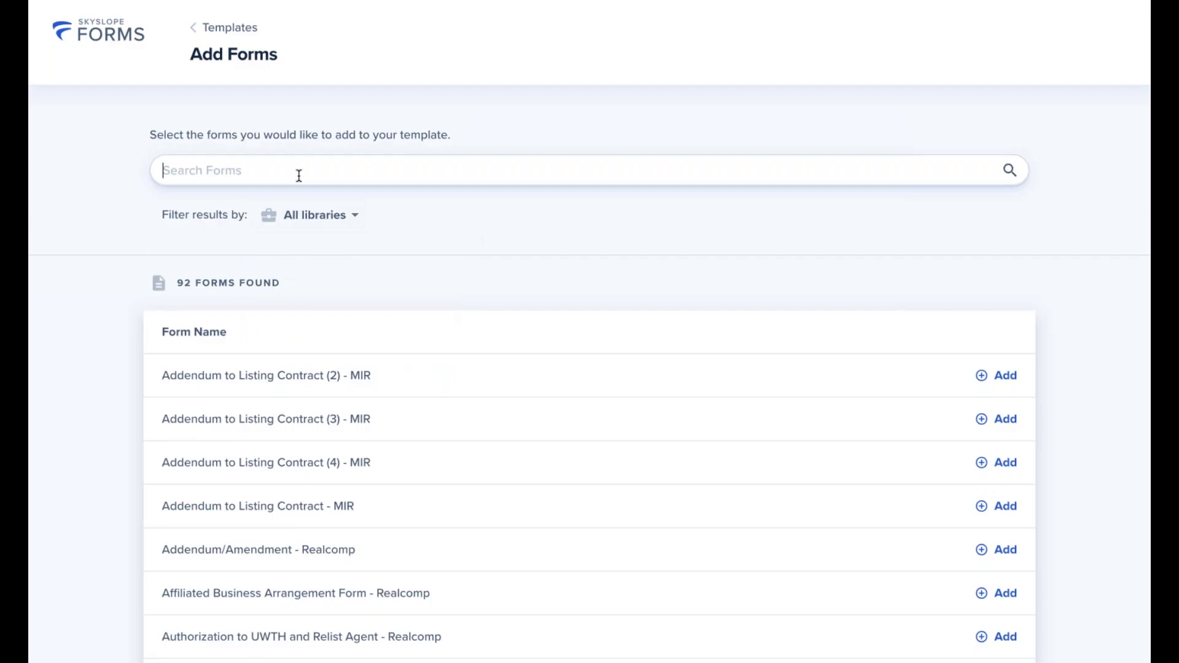
pyautogui.click(320, 220)
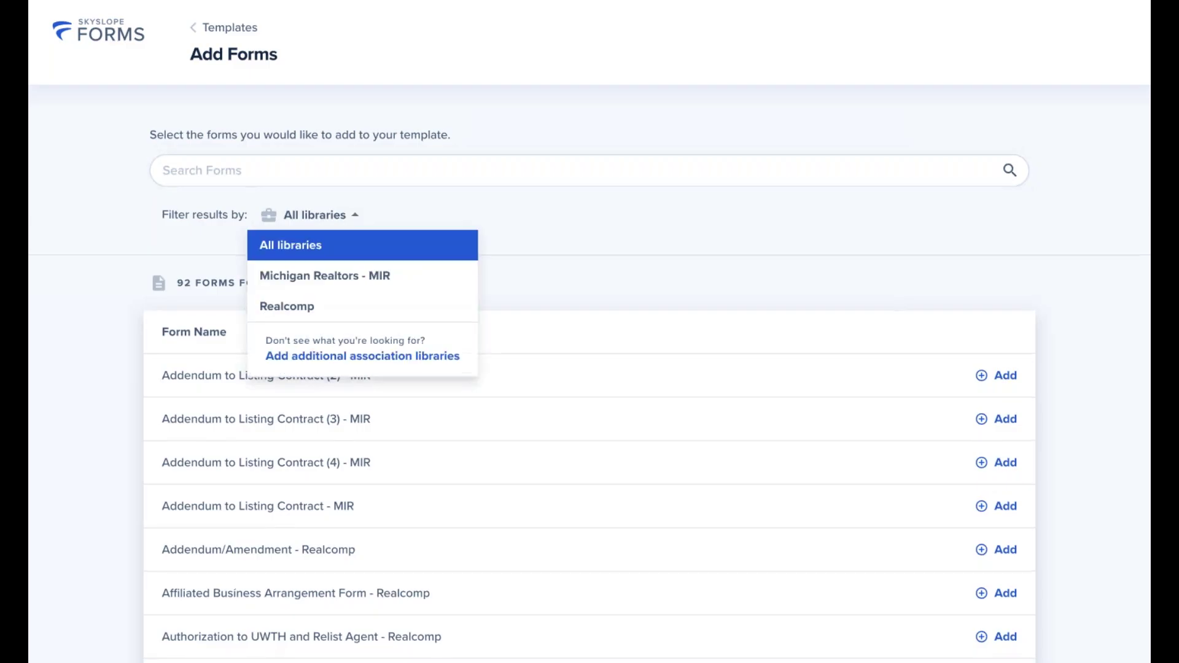
pyautogui.click(318, 307)
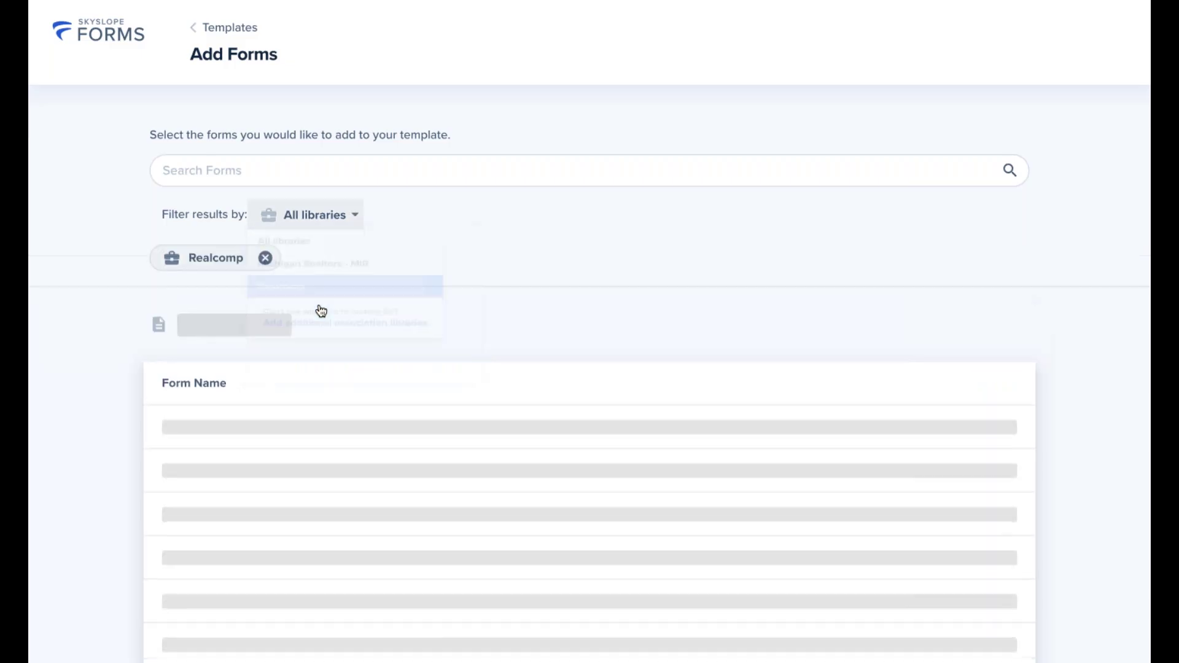
pyautogui.scroll(-4, 590, 581)
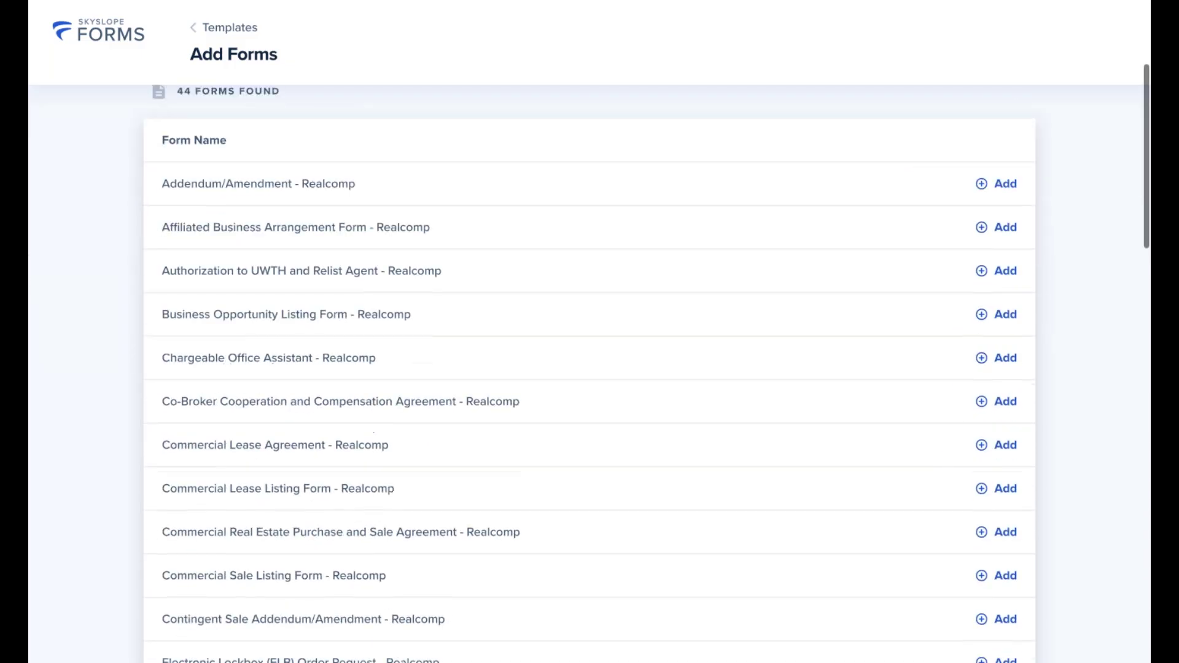
pyautogui.scroll(4, 589, 581)
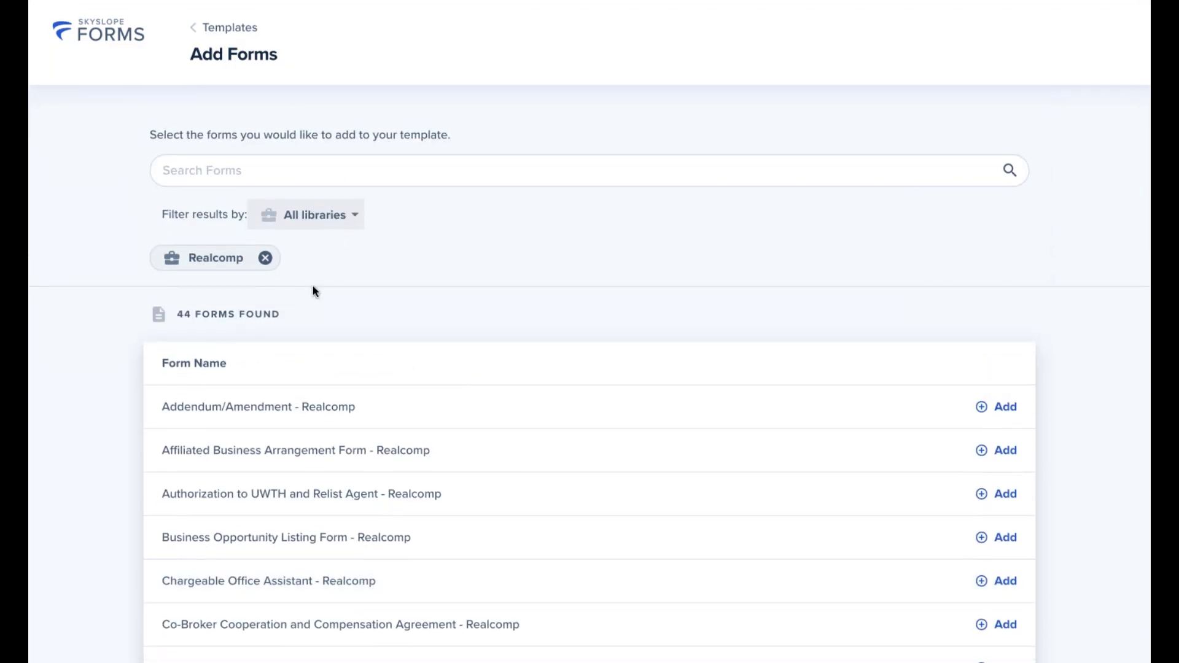
# Search Realcomp forms for 'traditional' and preview the Exclusive Right to Sell or Lease Contract (Traditional)
pyautogui.click(250, 170)
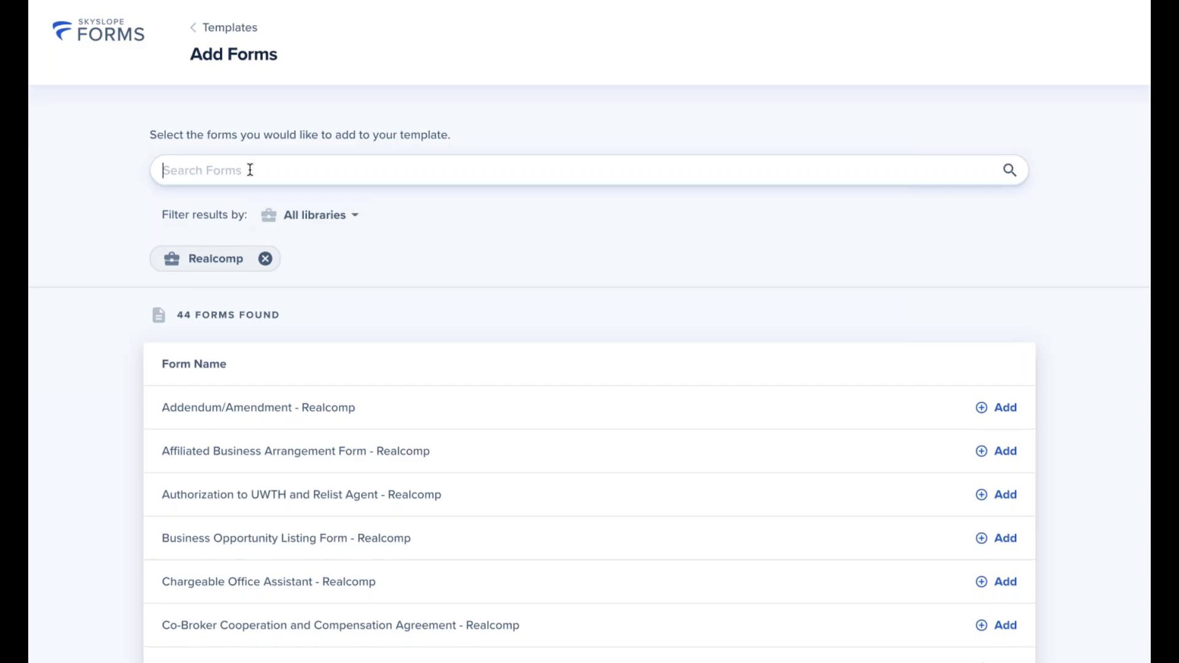
pyautogui.write('form k')
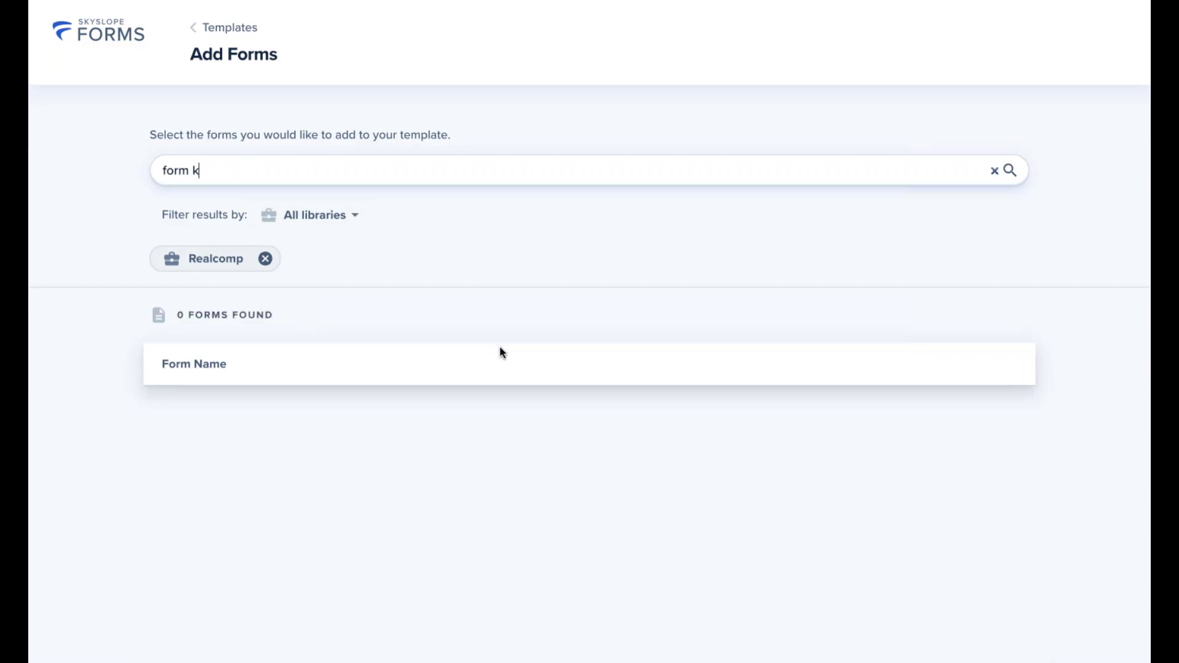
pyautogui.press('BackSpace')
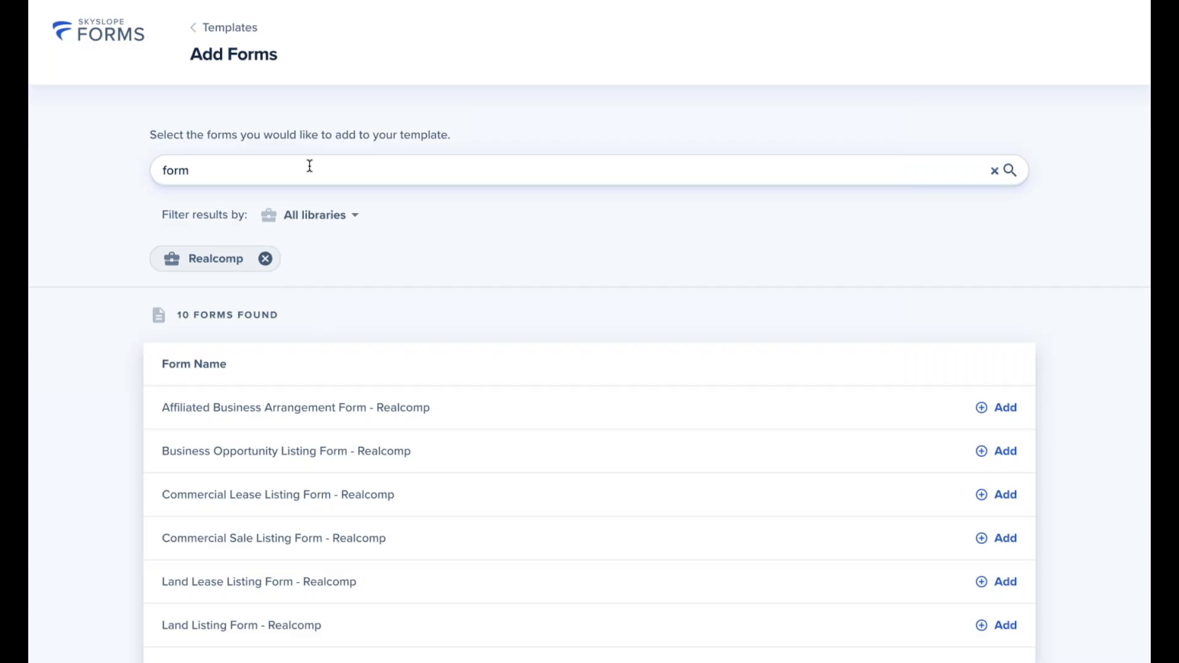
pyautogui.press('BackSpace')
pyautogui.press('BackSpace')
pyautogui.press('BackSpace')
pyautogui.press('BackSpace')
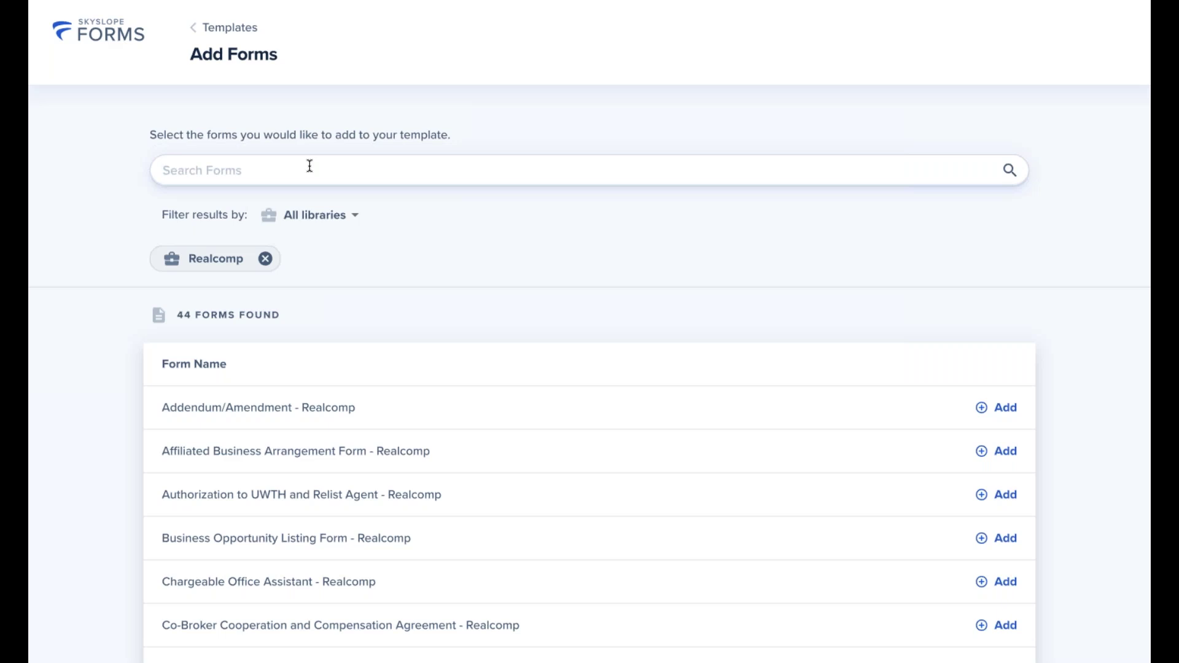
pyautogui.write('tradirtiona')
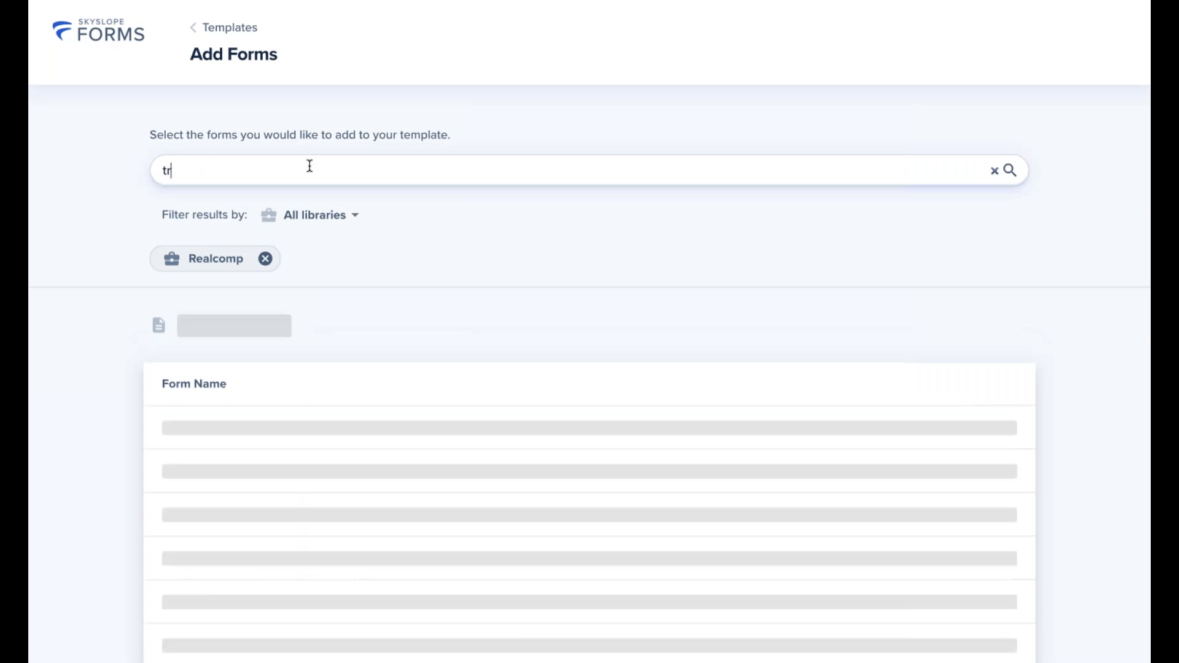
pyautogui.press('BackSpace')
pyautogui.press('BackSpace')
pyautogui.press('BackSpace')
pyautogui.press('BackSpace')
pyautogui.press('BackSpace')
pyautogui.press('BackSpace')
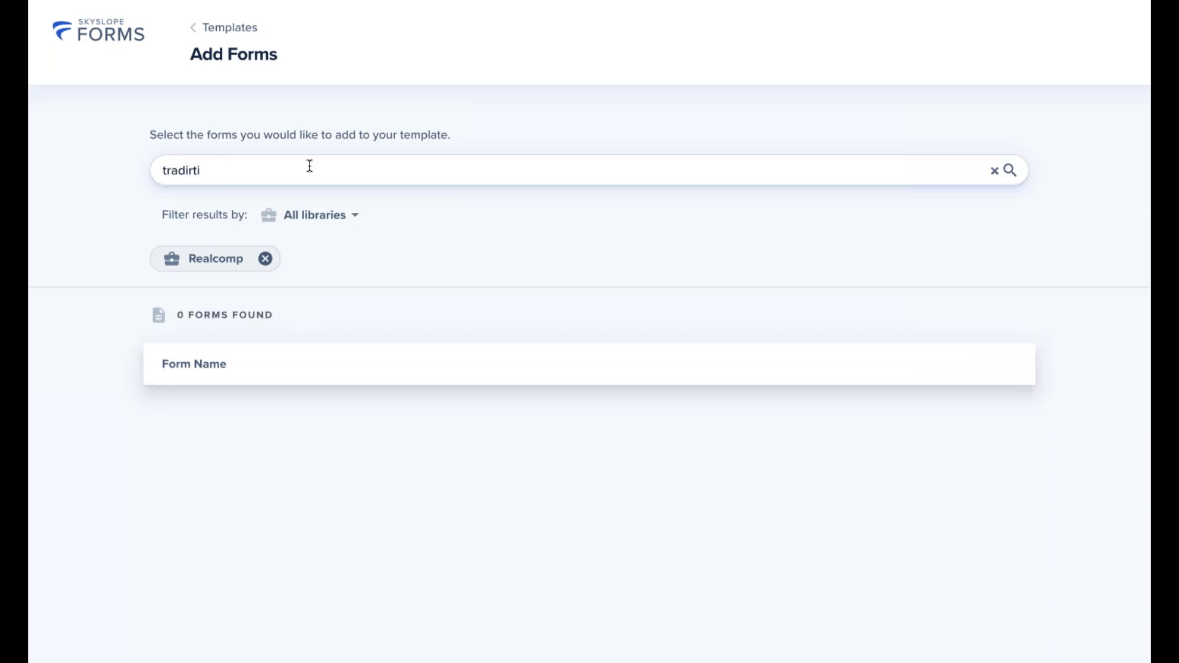
pyautogui.write('tional')
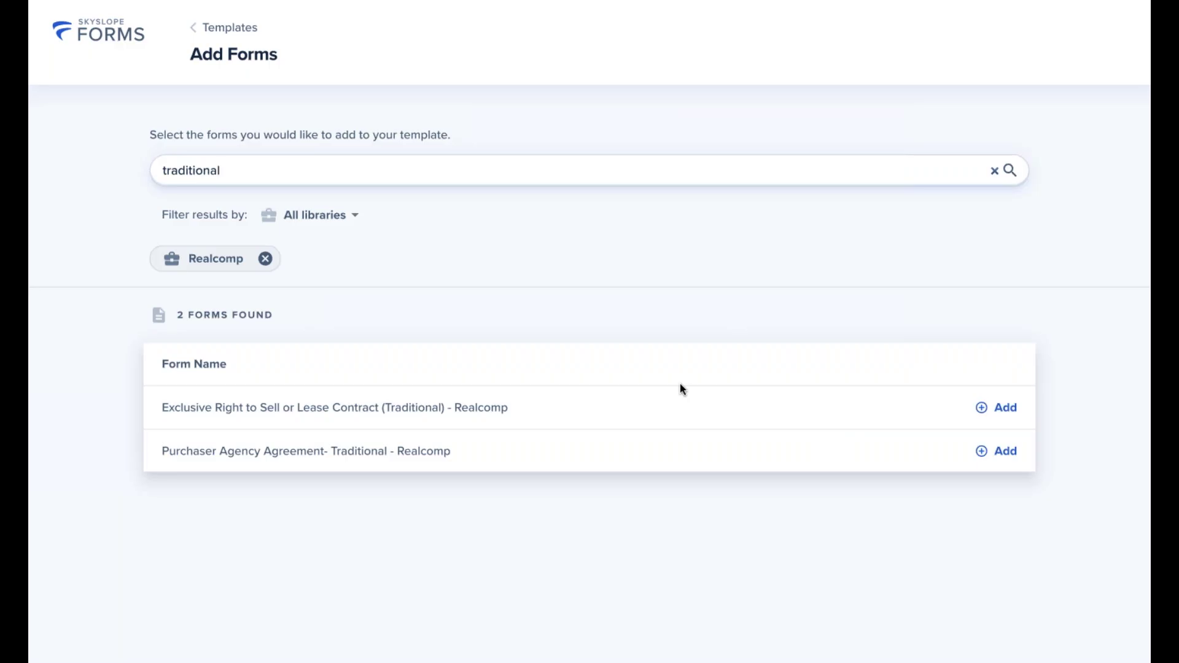
pyautogui.click(306, 418)
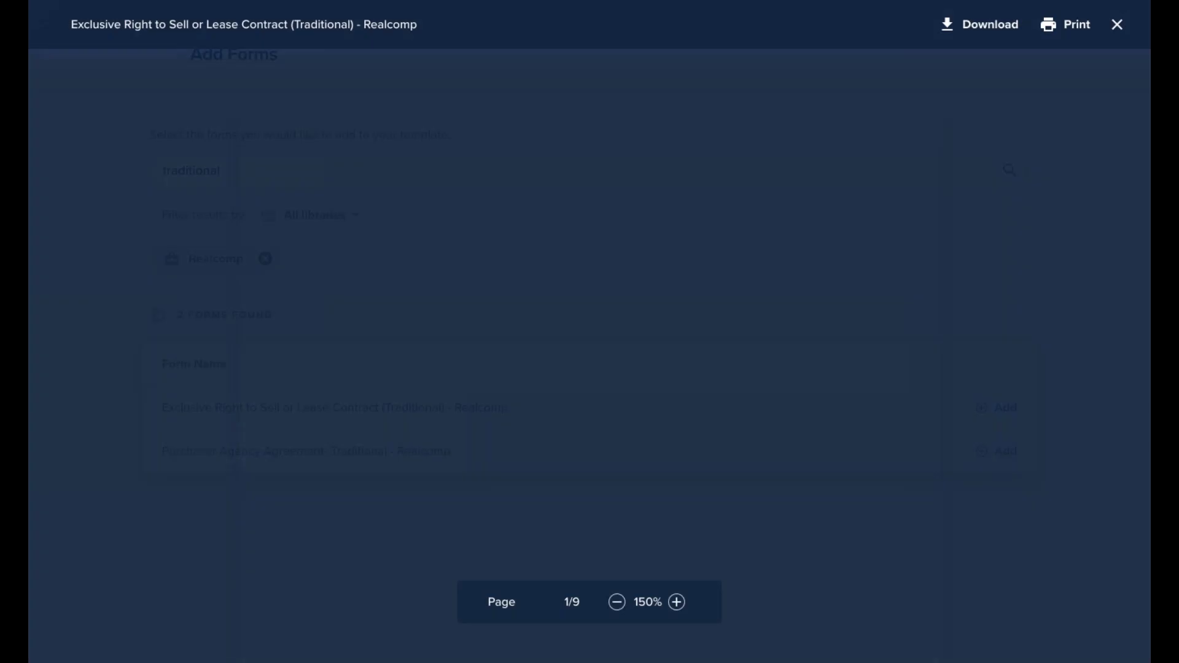
# Review the 9-page Traditional contract preview, then add the contract to RS Seller Forms
pyautogui.scroll(-10, 860, 506)
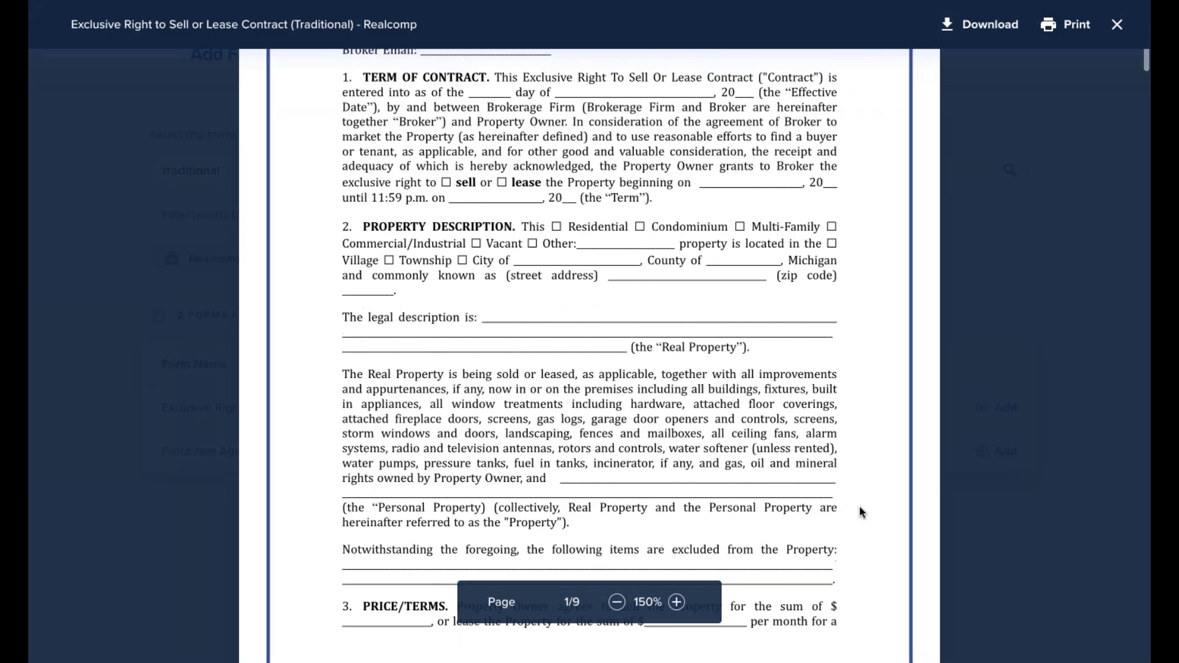
pyautogui.scroll(-8, 860, 506)
pyautogui.scroll(20, 860, 506)
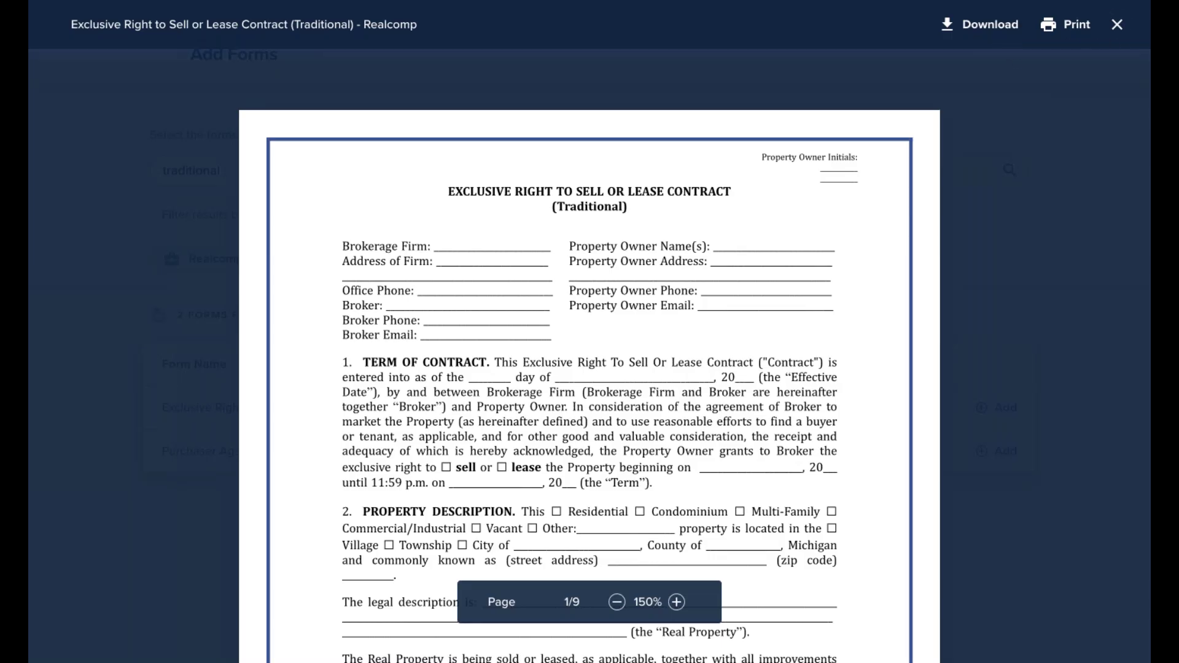
pyautogui.click(1117, 24)
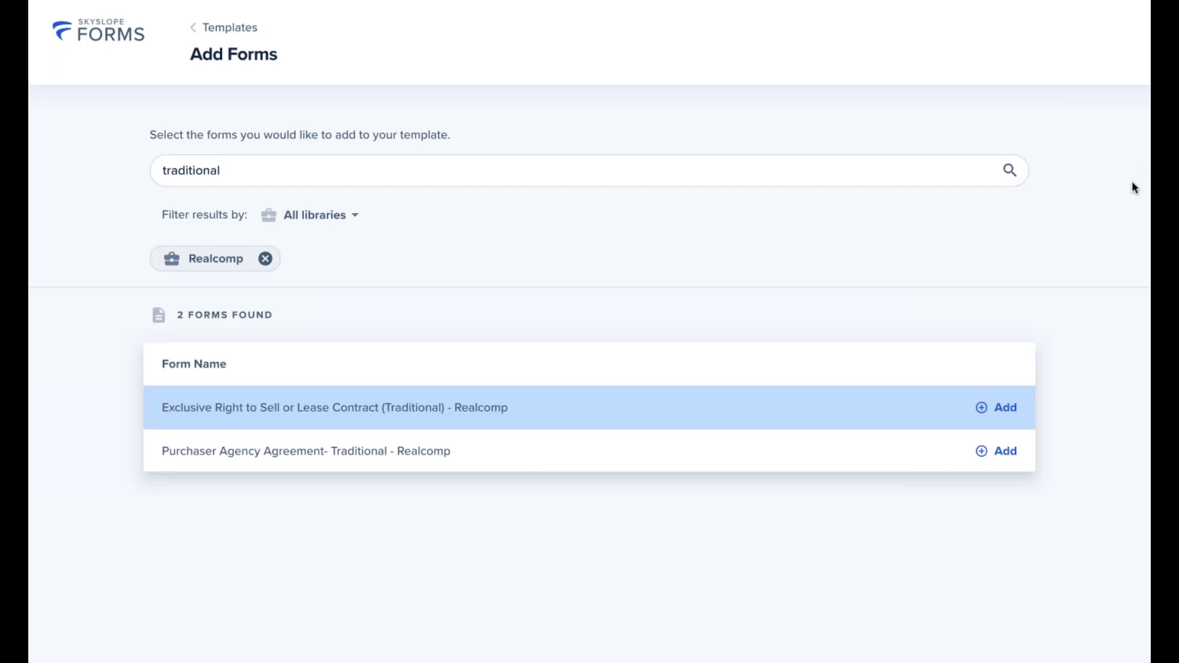
pyautogui.click(999, 409)
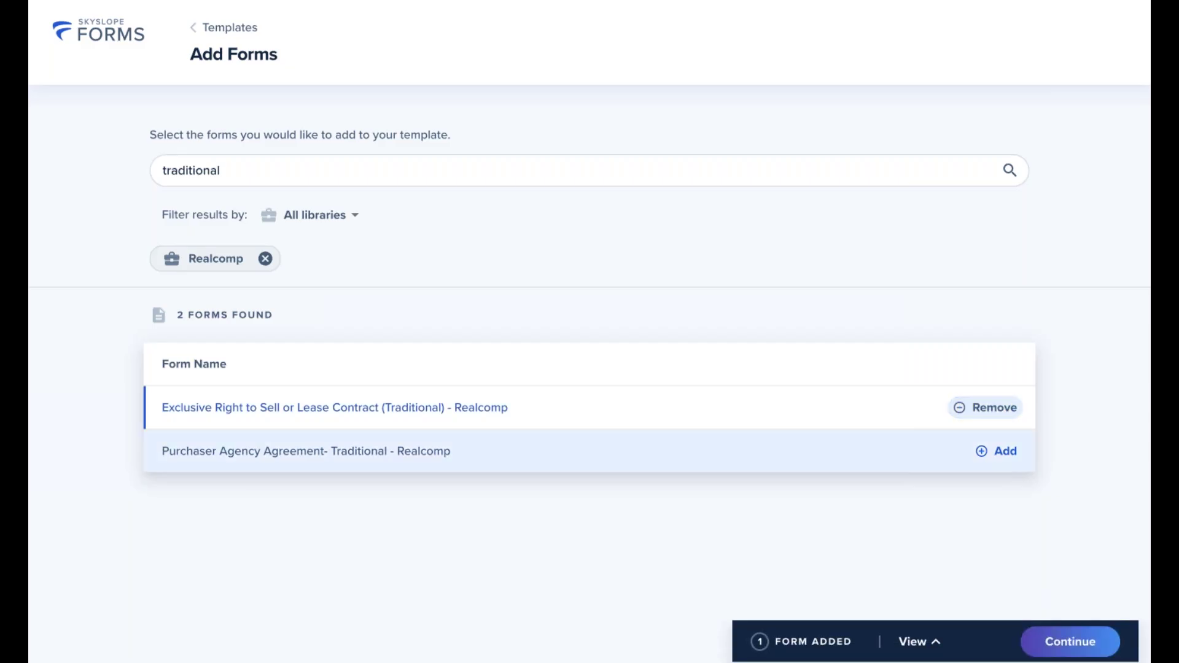
# Add the Seller's Disclosure Statement from the Realcomp forms list to RS Seller Forms
pyautogui.click(1072, 642)
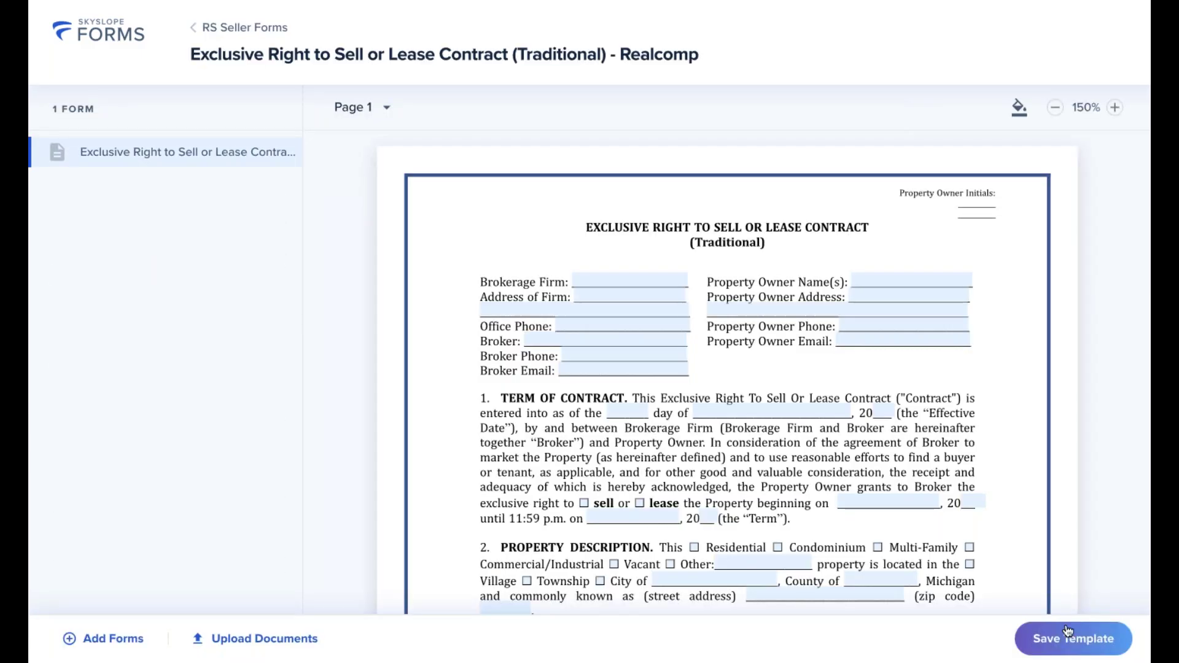
pyautogui.click(105, 643)
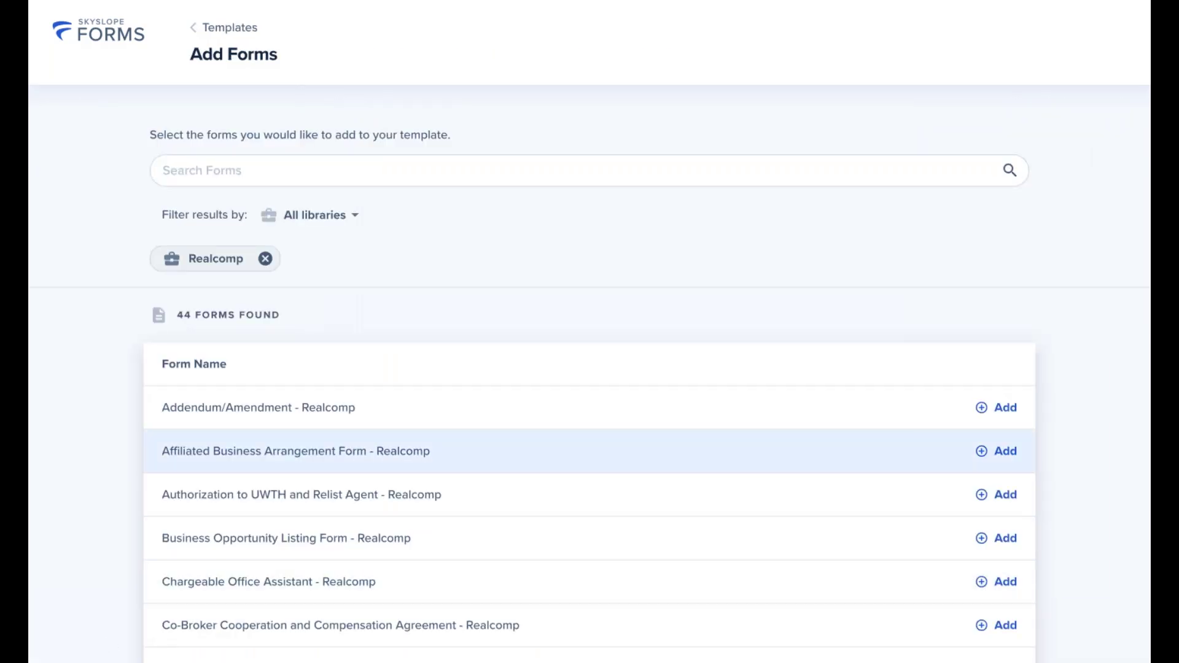
pyautogui.scroll(-3, 494, 445)
pyautogui.scroll(-8, 590, 430)
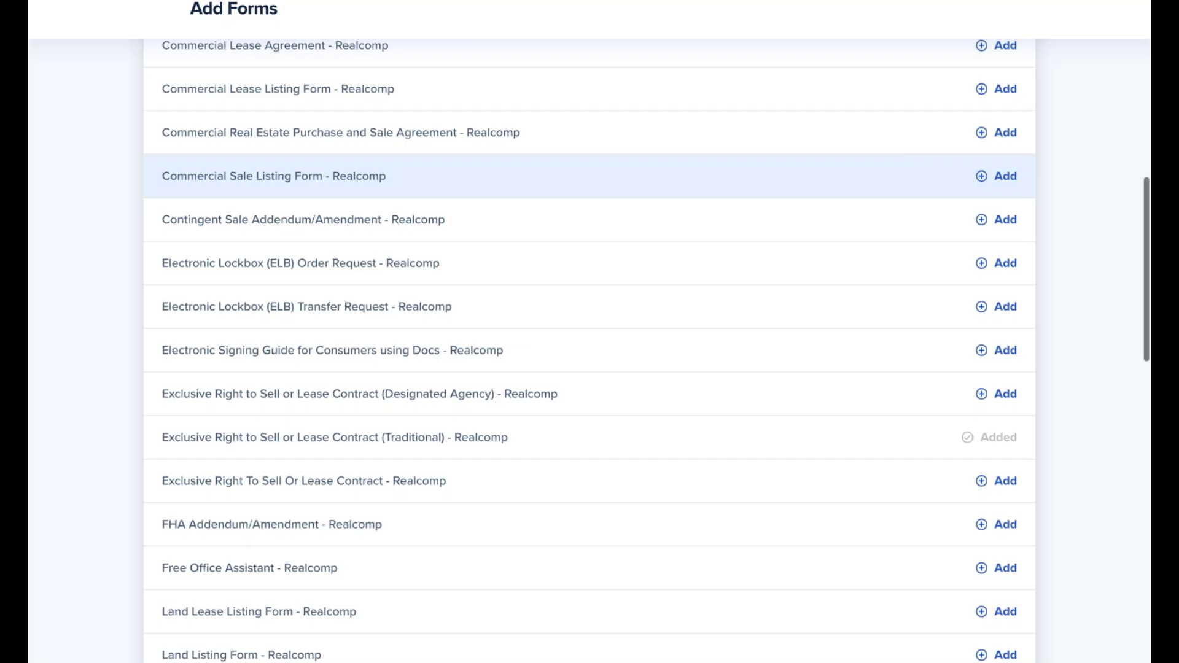
pyautogui.scroll(-7, 590, 427)
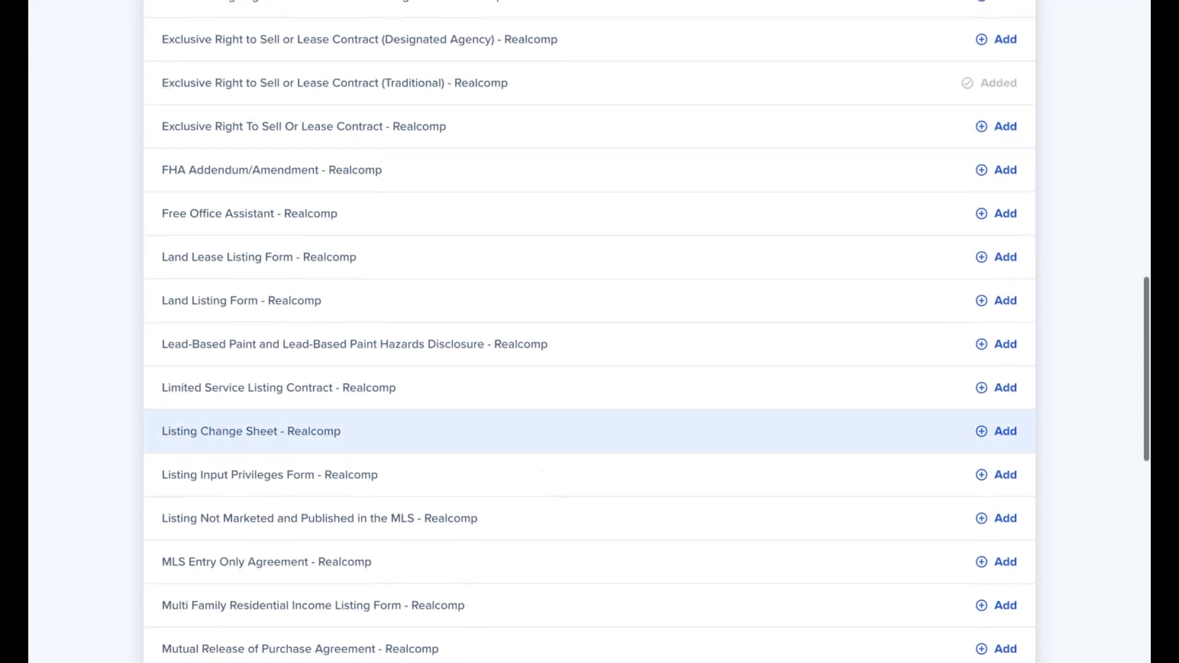
pyautogui.scroll(-2, 590, 442)
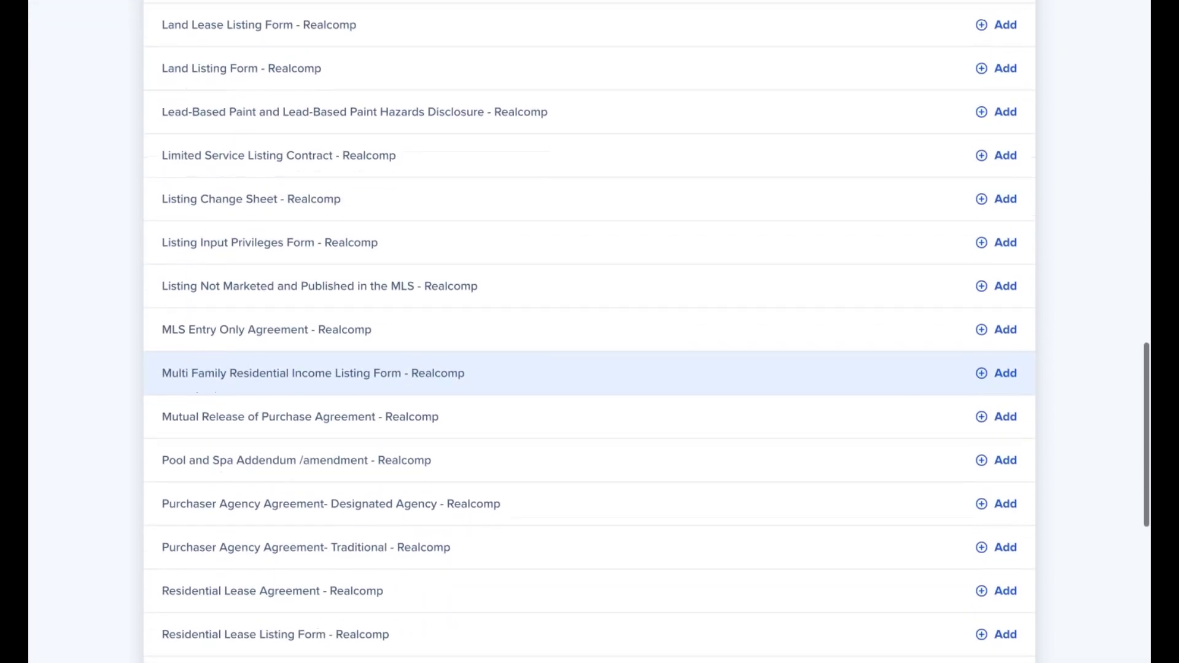
pyautogui.scroll(-7, 590, 430)
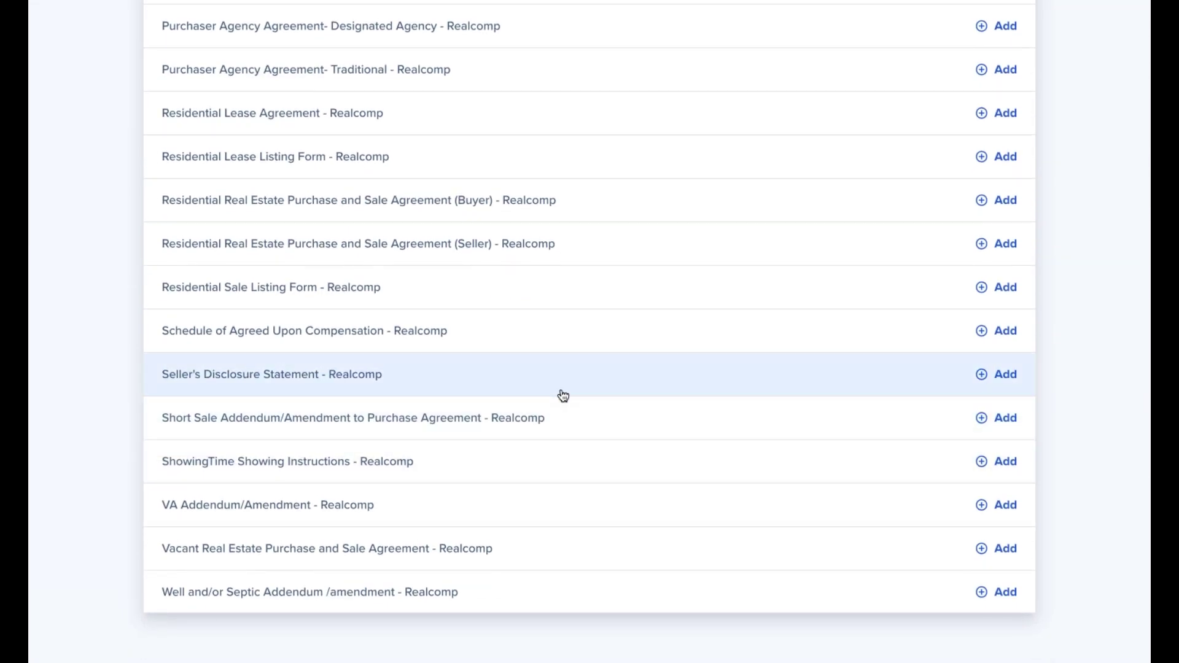
pyautogui.click(1005, 377)
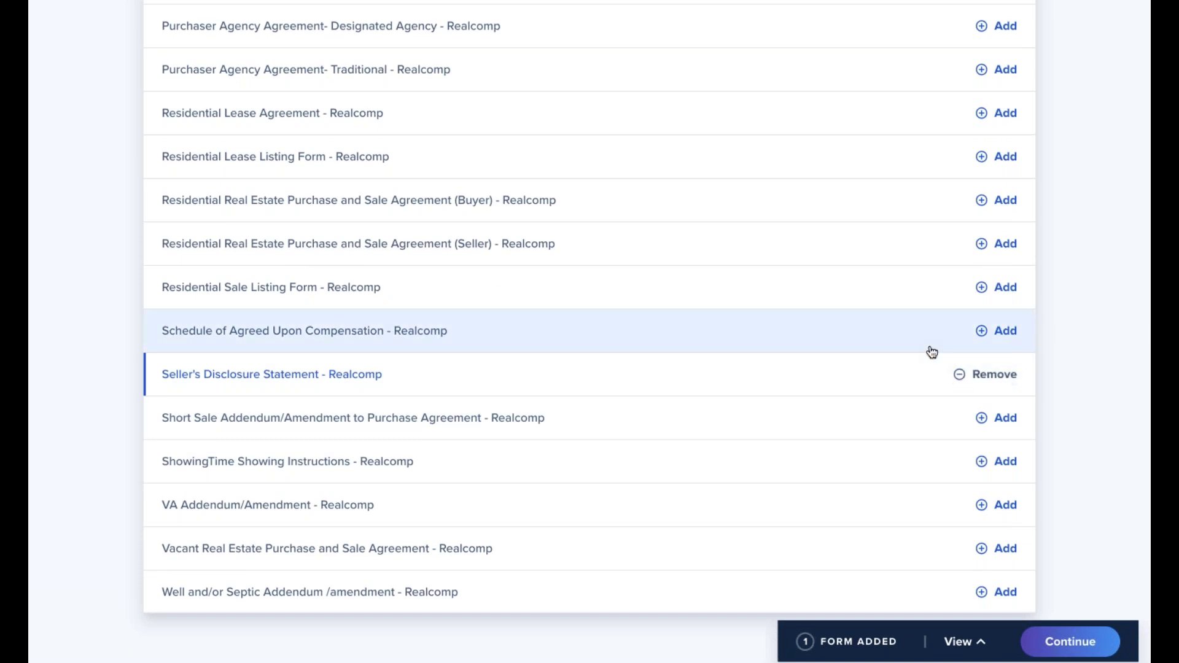
# Return to the template editor listing the Traditional contract and Seller's Disclosure Statement
pyautogui.scroll(4, 930, 351)
pyautogui.scroll(3, 931, 351)
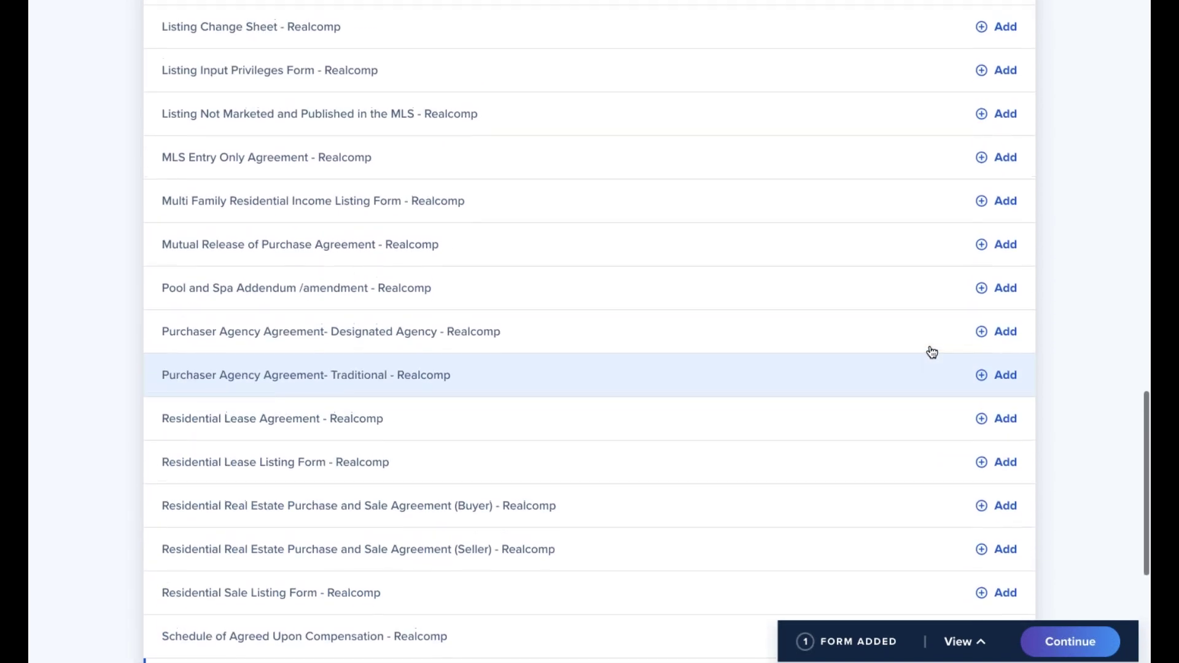
pyautogui.scroll(3, 932, 352)
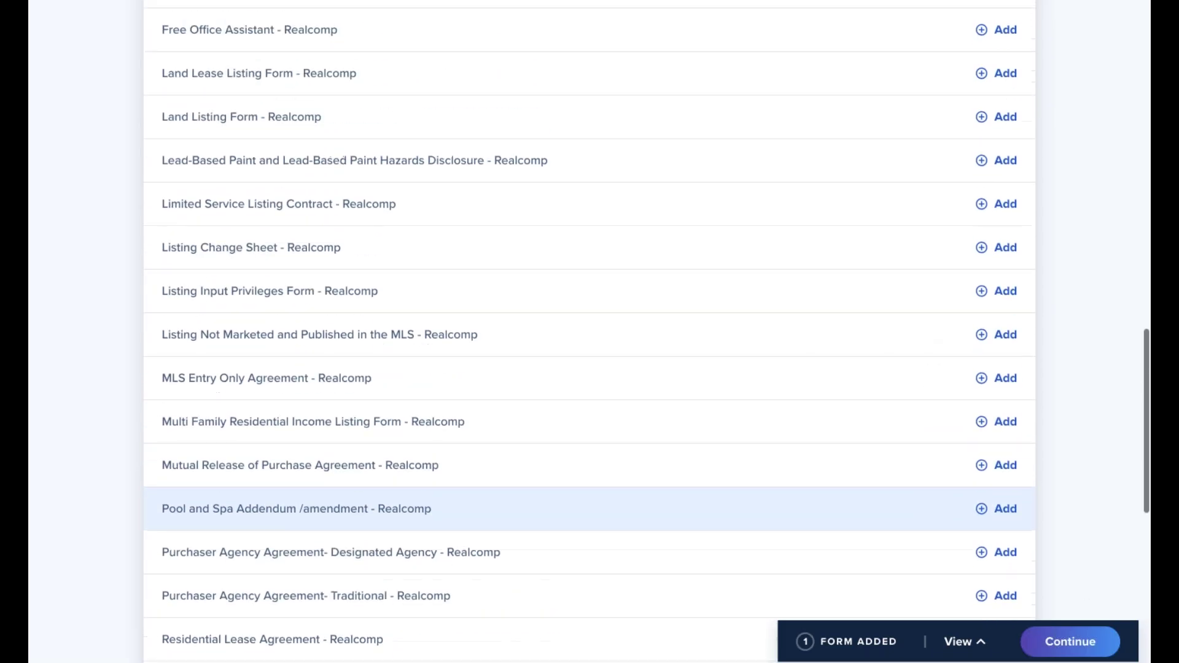
pyautogui.click(1078, 642)
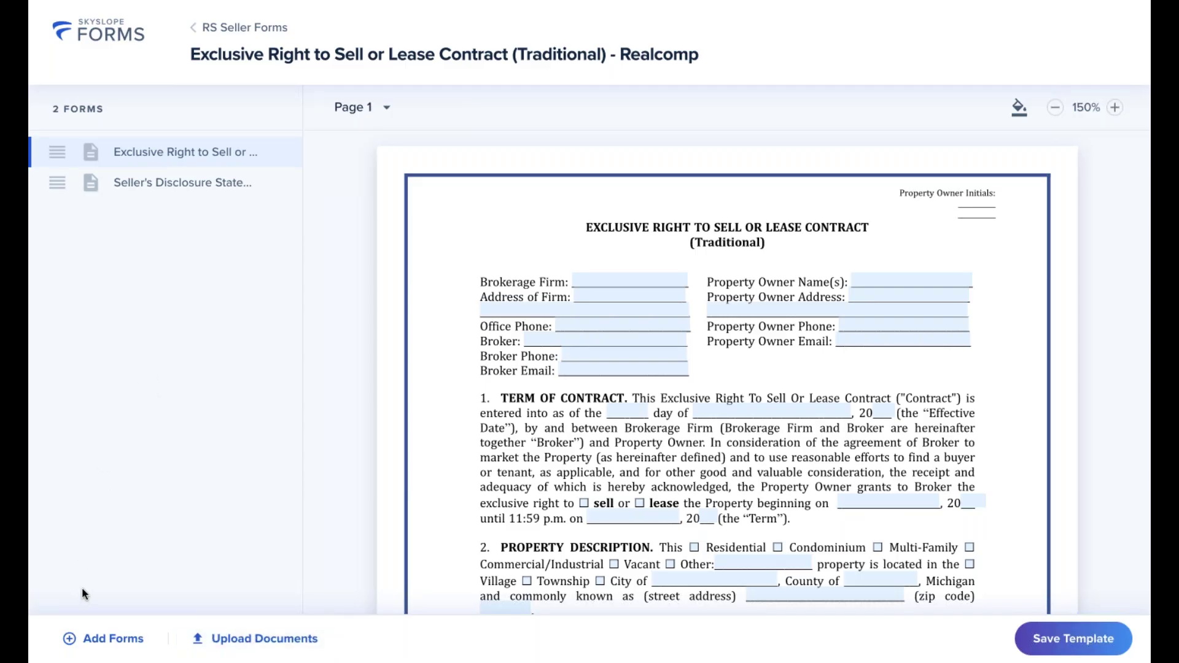
pyautogui.click(95, 637)
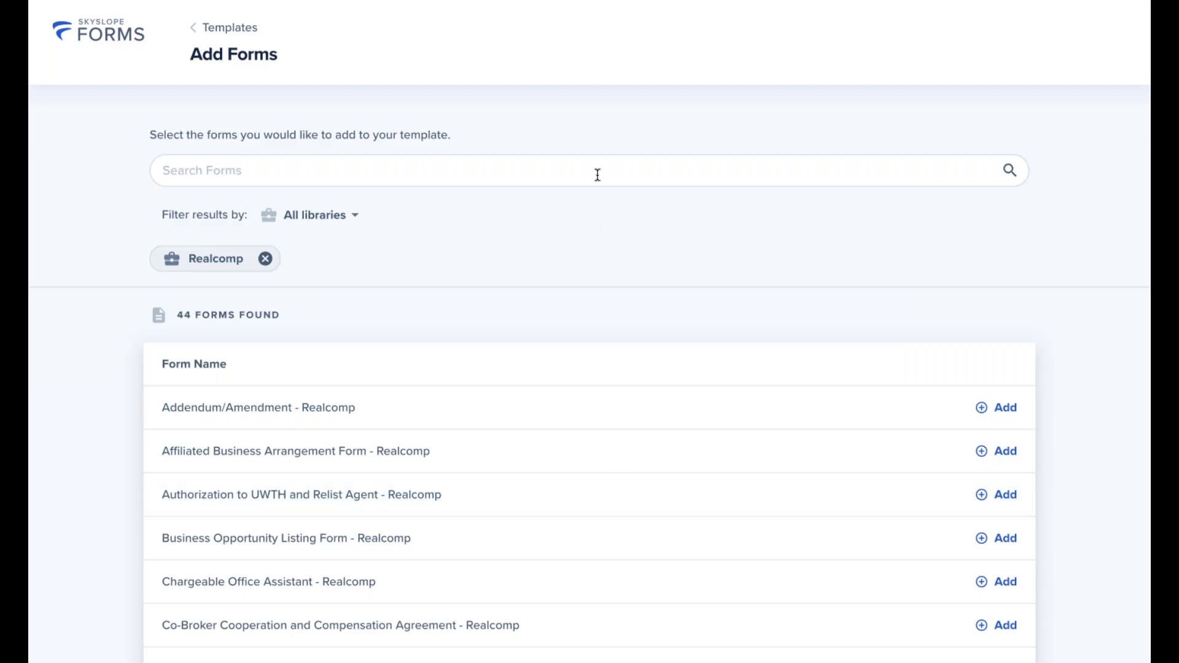
# Add the Listing Change Sheet, move Seller's Disclosure Statement to first, and save the template
pyautogui.scroll(-7, 597, 245)
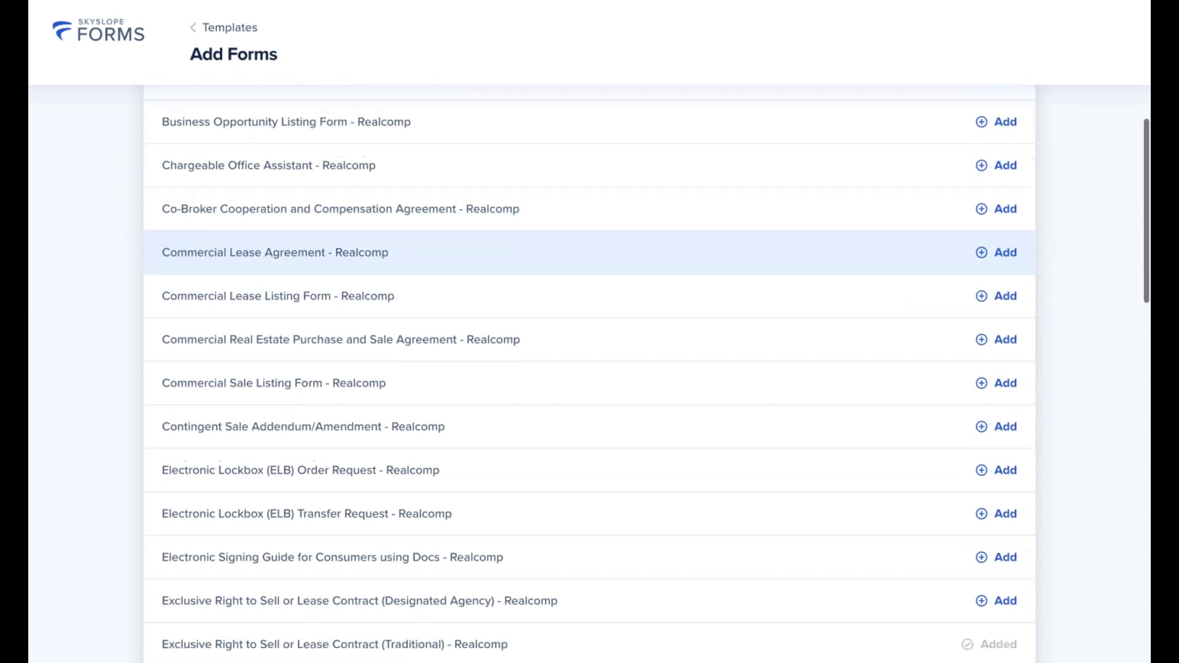
pyautogui.scroll(-8, 594, 272)
pyautogui.scroll(-2, 595, 273)
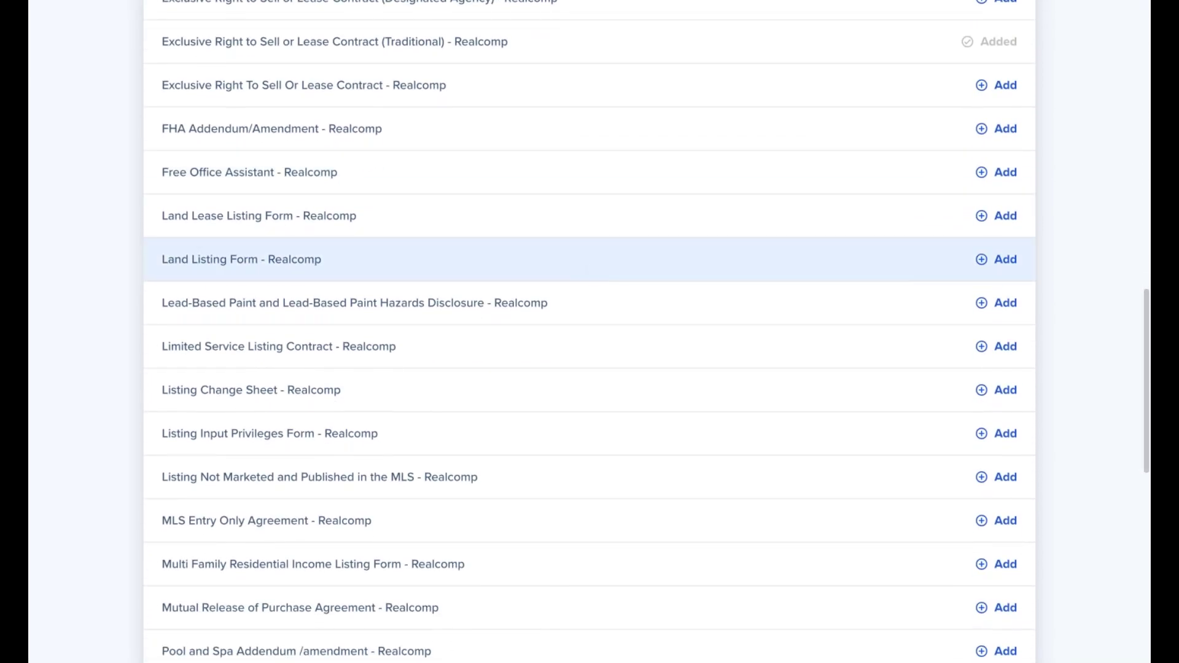
pyautogui.click(1005, 391)
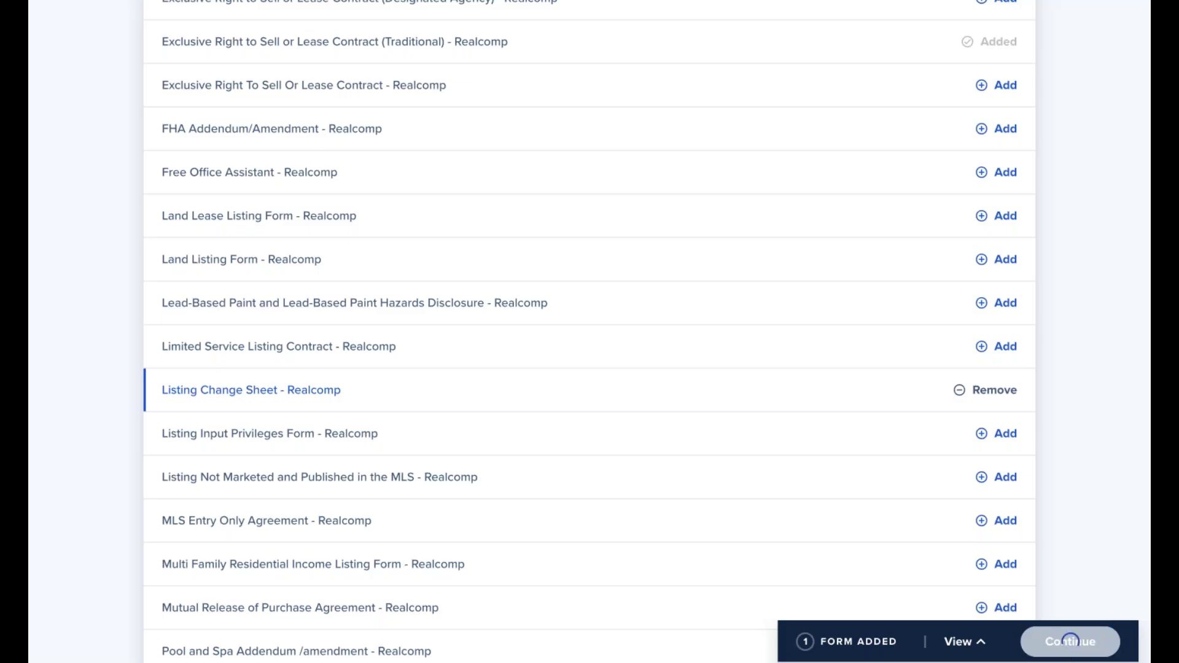
pyautogui.click(1070, 642)
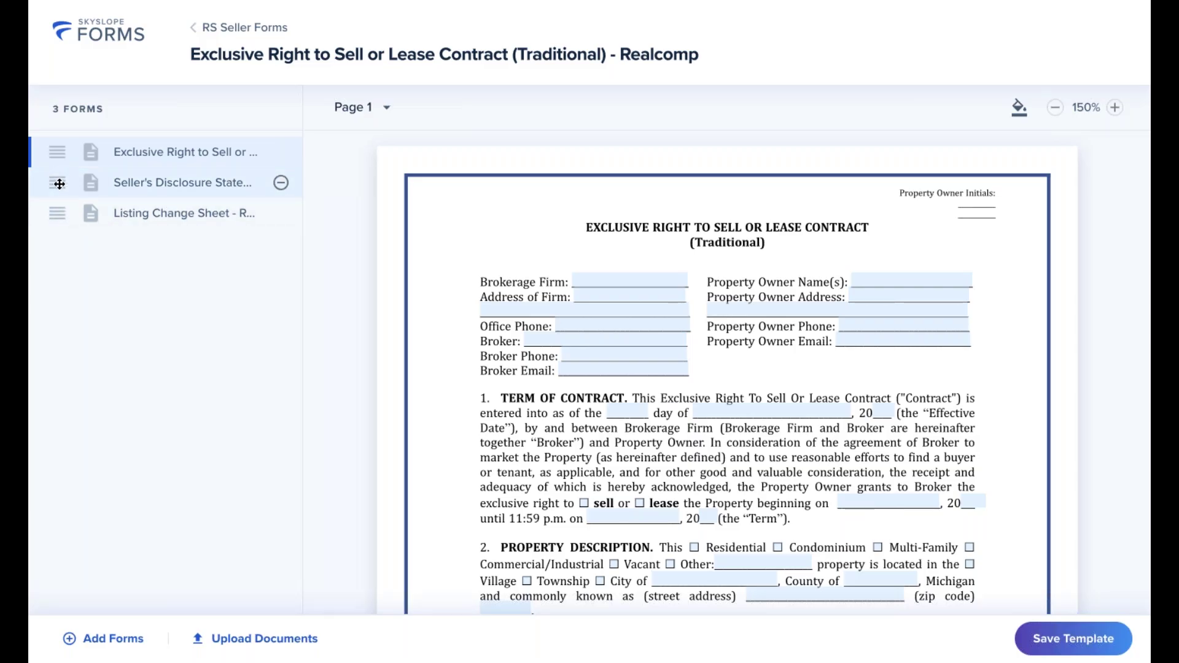
pyautogui.moveTo(57, 183); pyautogui.dragTo(57, 151)
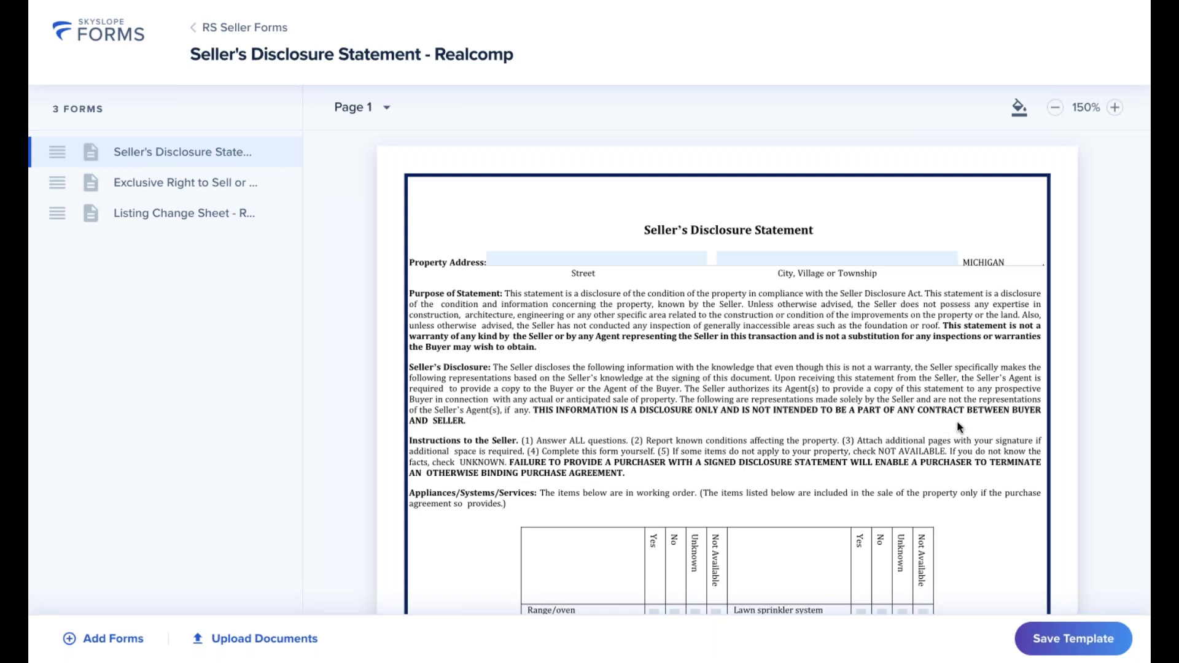
pyautogui.click(1068, 645)
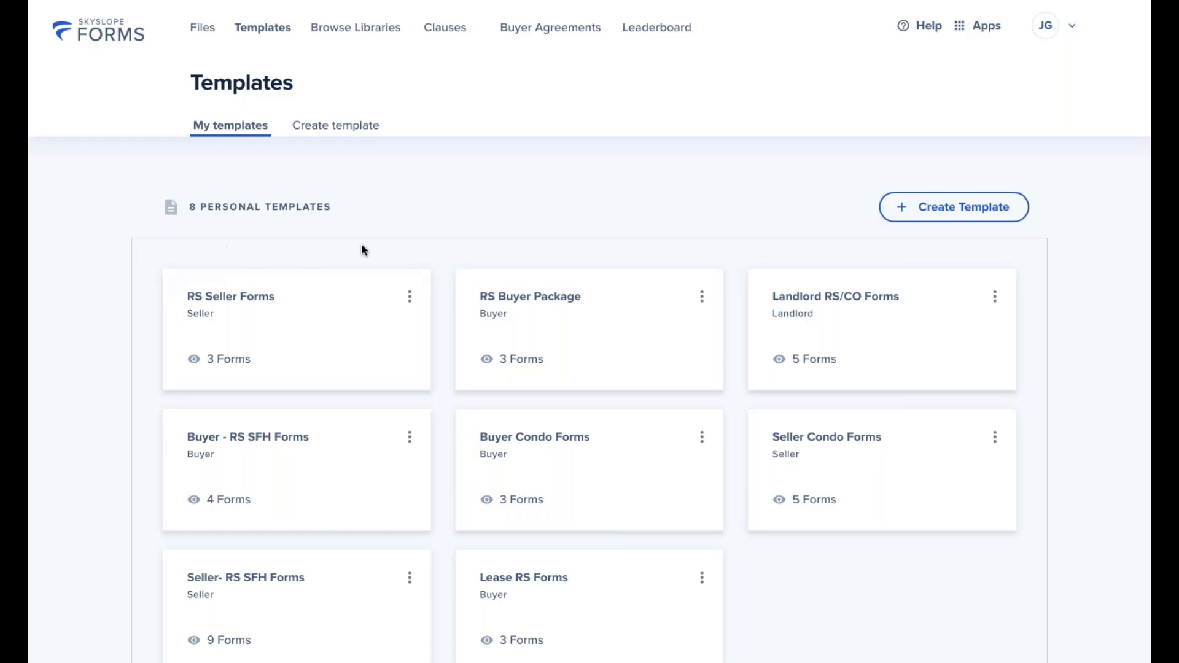
# Review the eight personal templates and open the RS Seller Forms actions menu, closing it unchanged
pyautogui.scroll(-7, 468, 524)
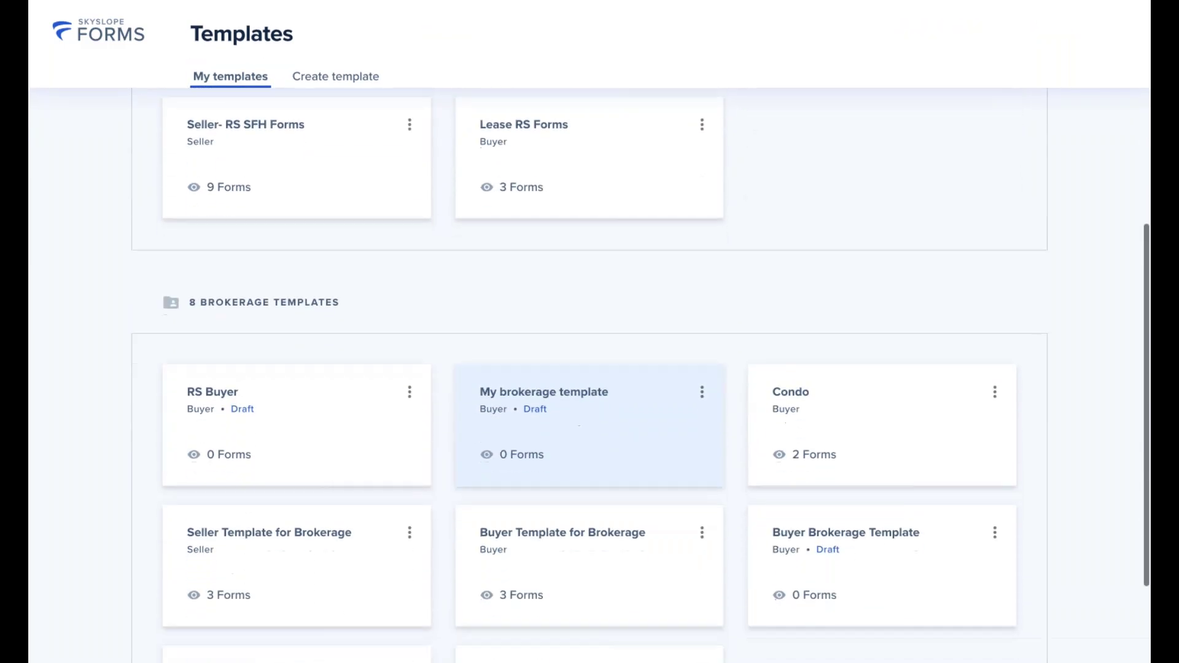
pyautogui.scroll(-1, 590, 540)
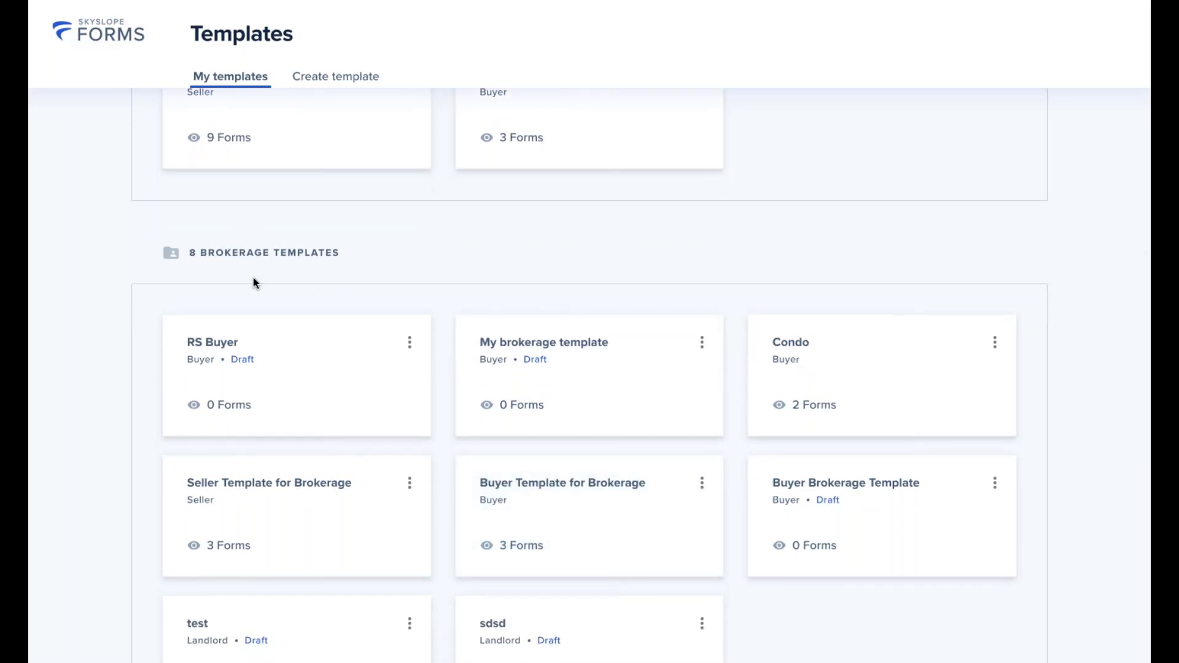
pyautogui.scroll(1, 906, 365)
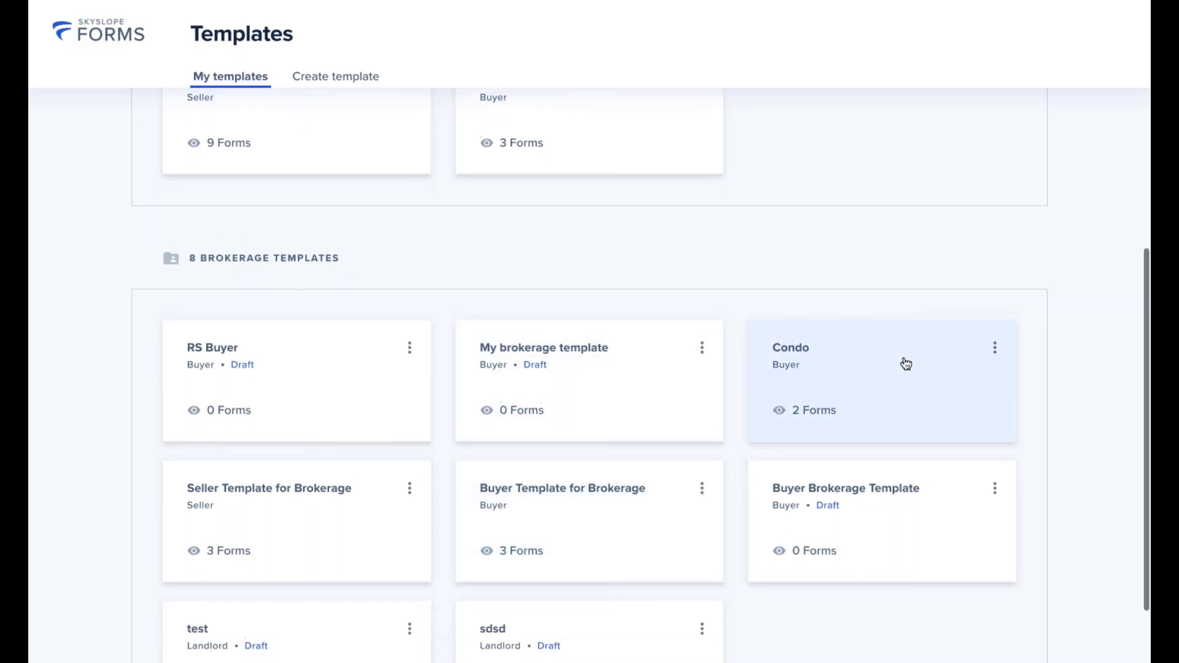
pyautogui.scroll(8, 906, 365)
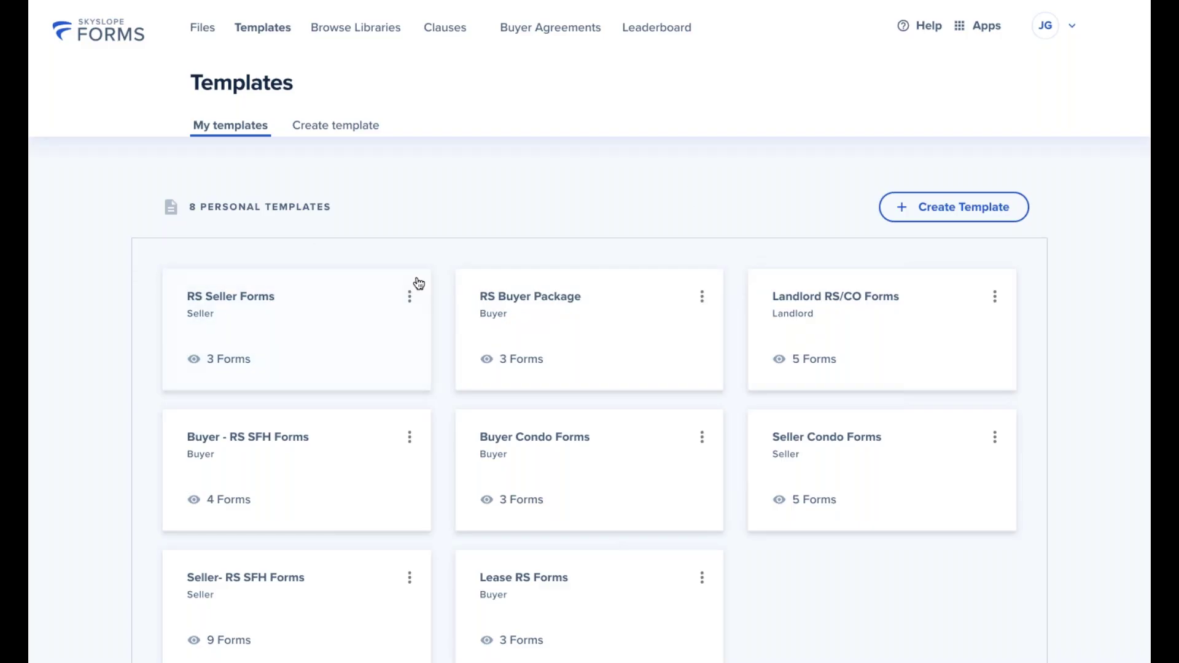
pyautogui.click(408, 307)
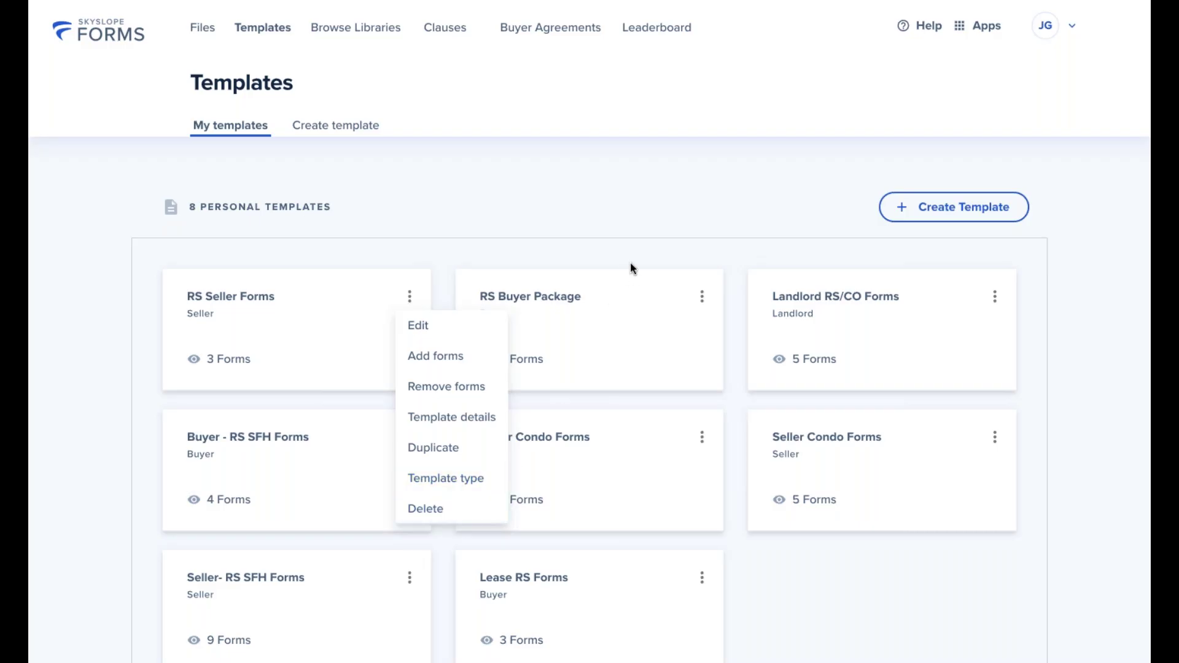
pyautogui.click(633, 209)
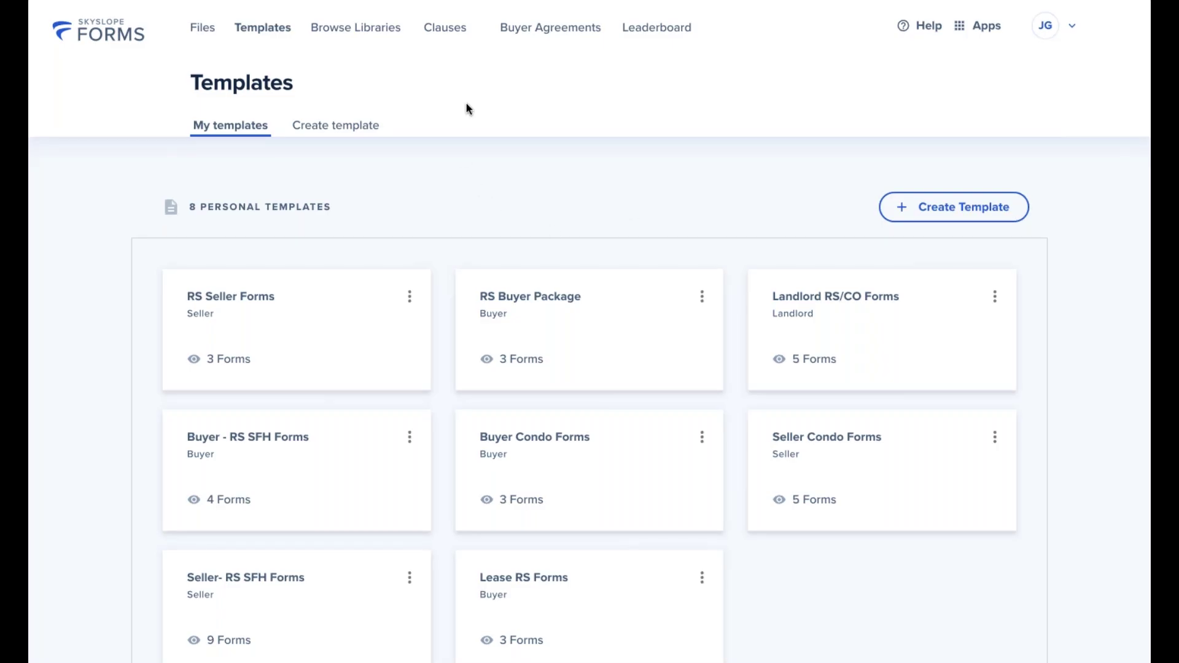
# Start a new personal, non-brokerage clause from the Clauses page
pyautogui.click(445, 39)
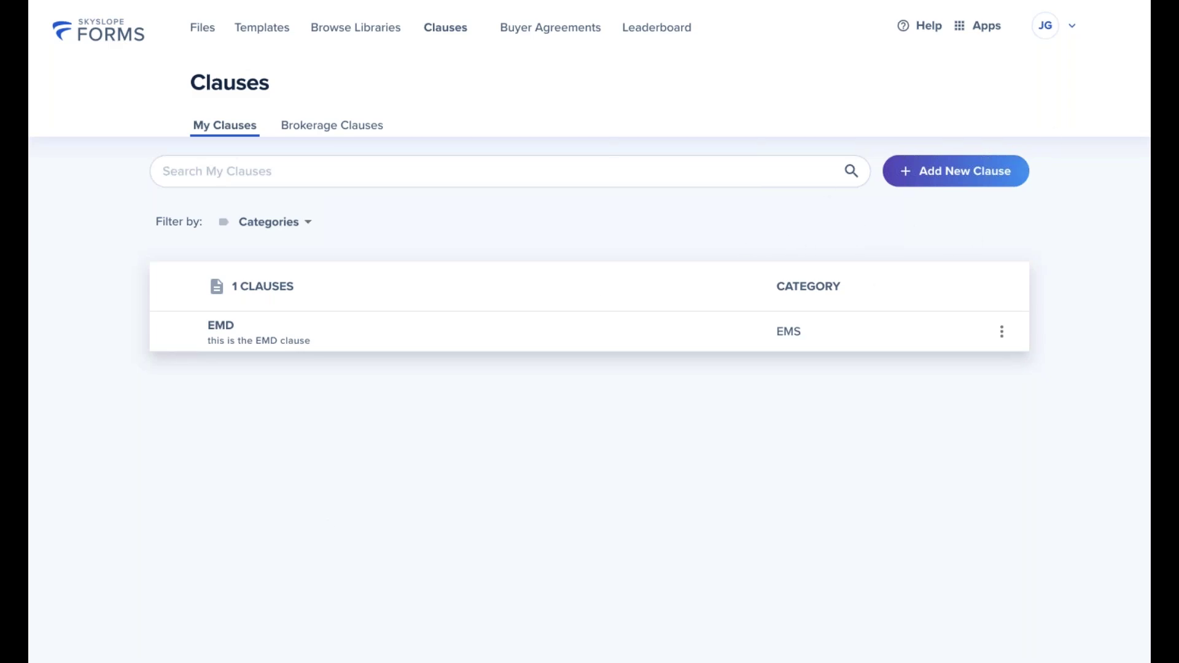
pyautogui.click(943, 178)
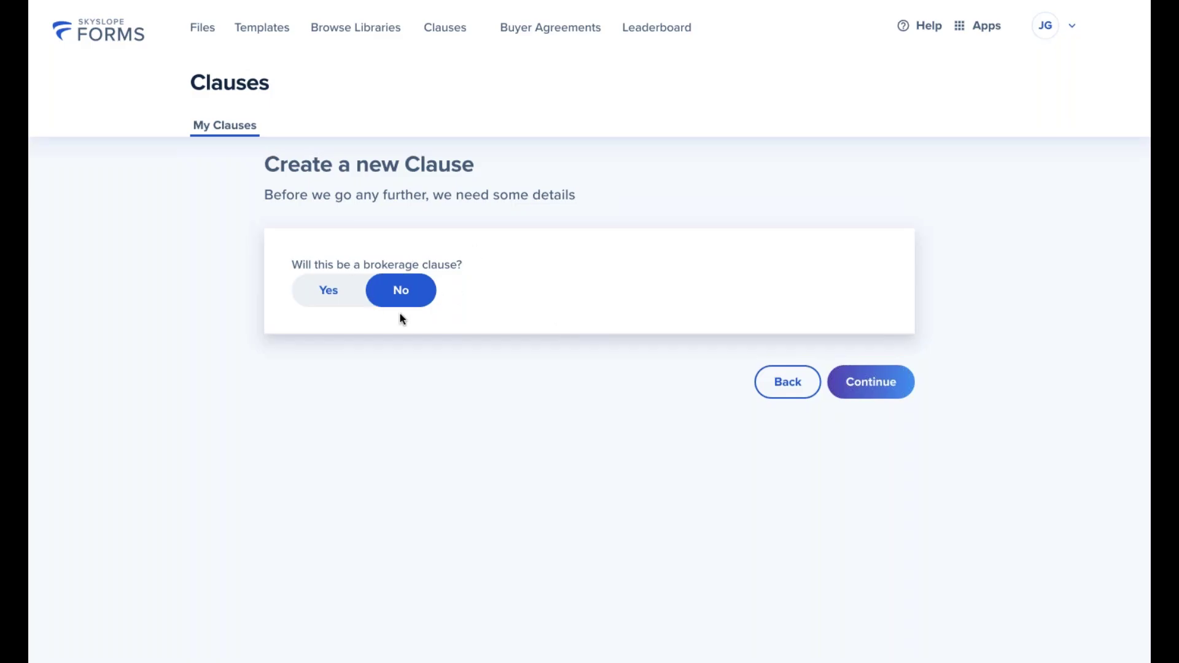
pyautogui.click(887, 383)
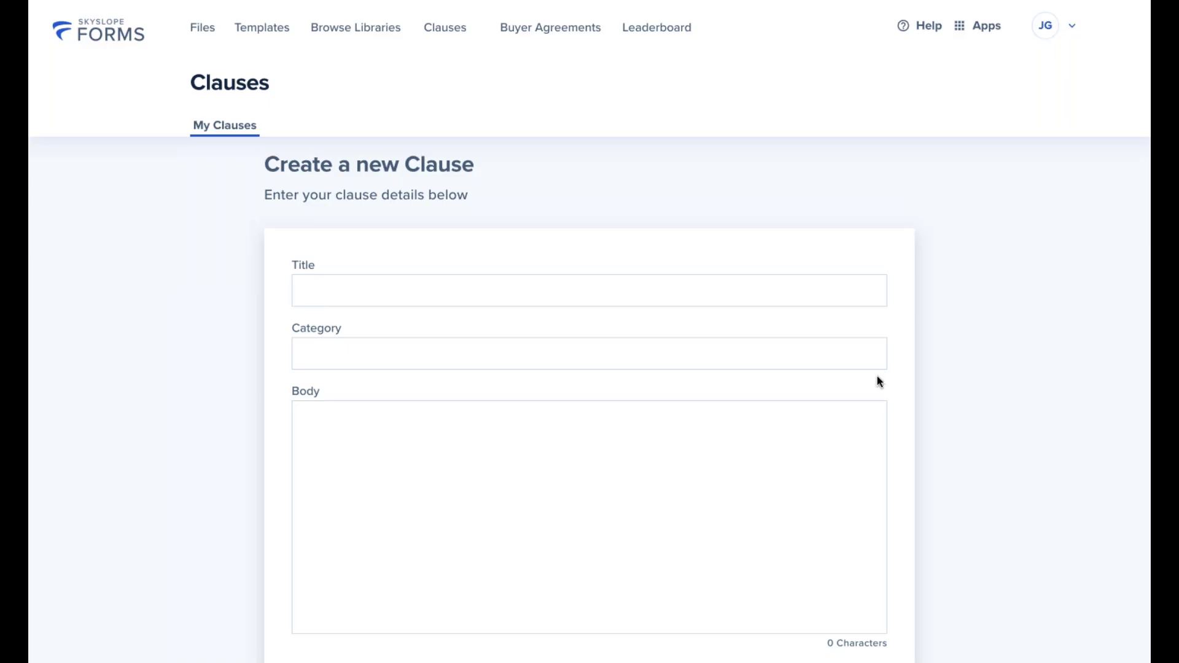
# Create the clause titled 'Esrnest Money Deposit Clause', category EMD, body 'This is the EMD cloause'
pyautogui.click(490, 291)
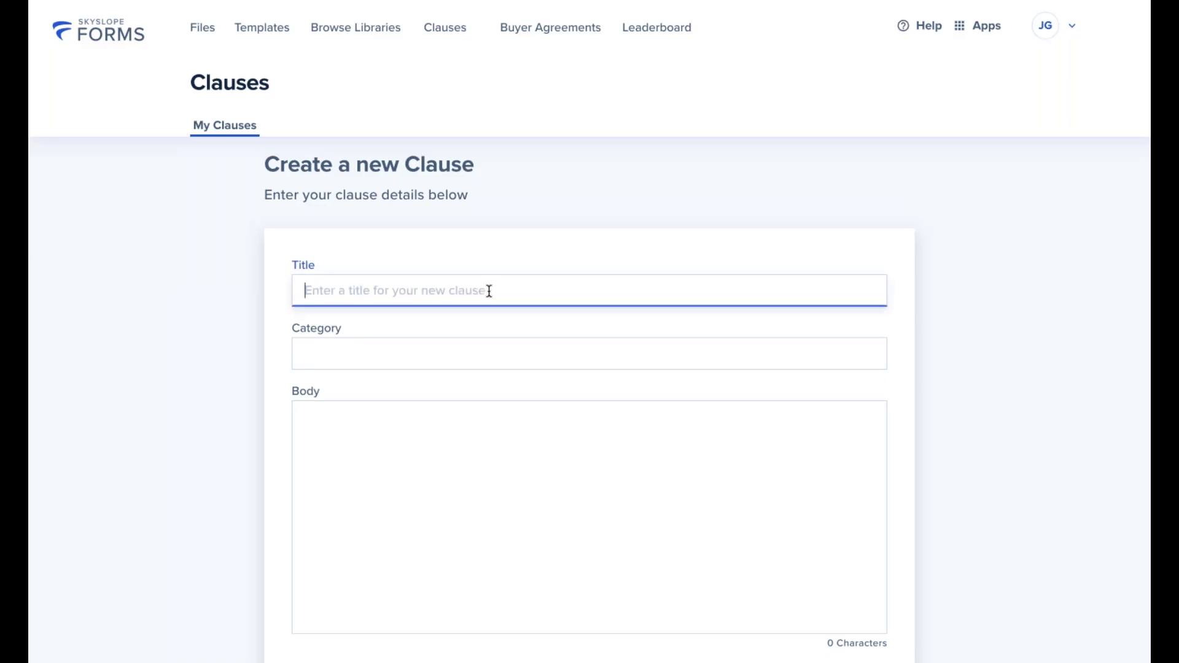
pyautogui.write('E')
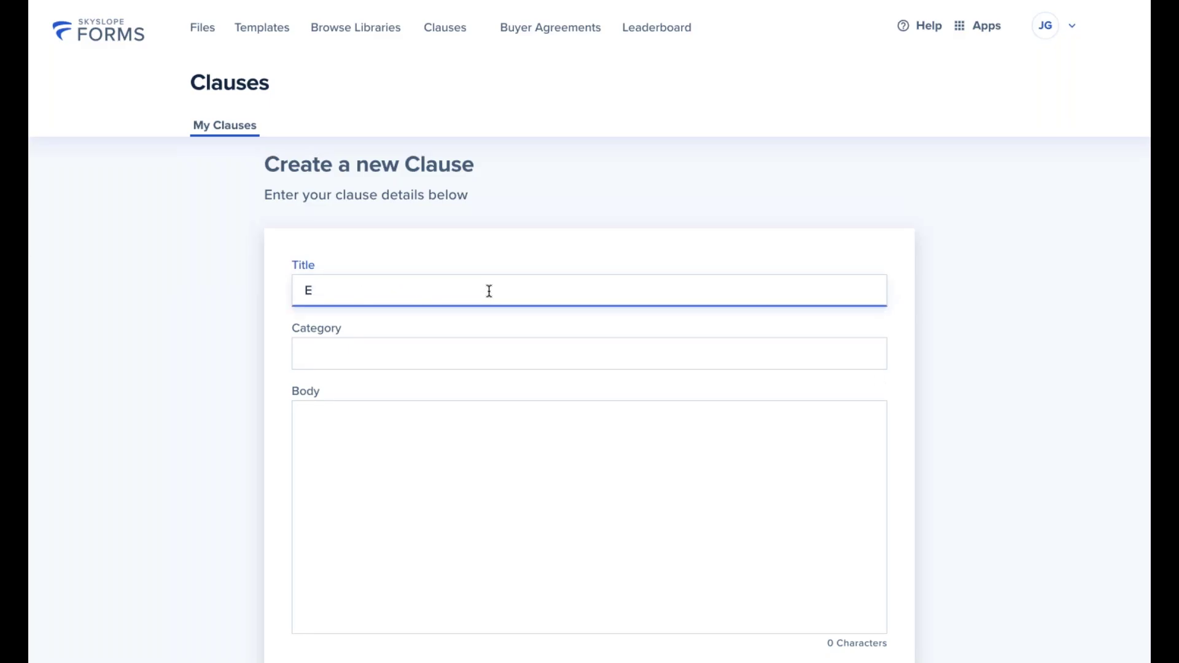
pyautogui.write('srnest Money Deposit ')
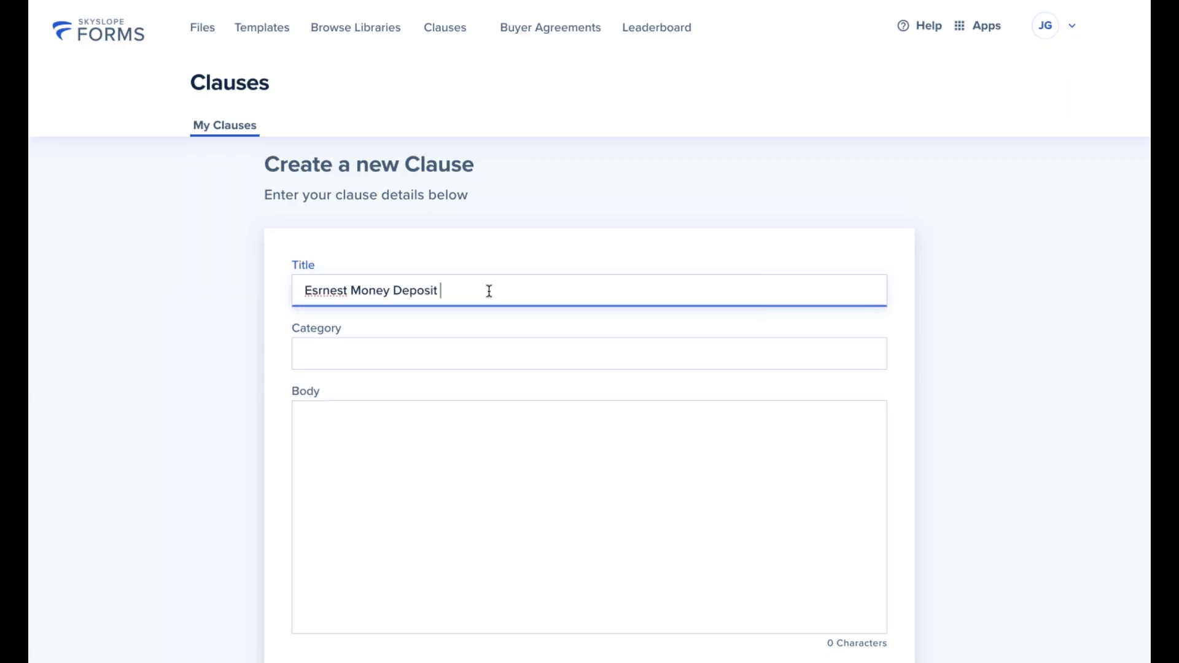
pyautogui.write('Clause')
pyautogui.click(425, 358)
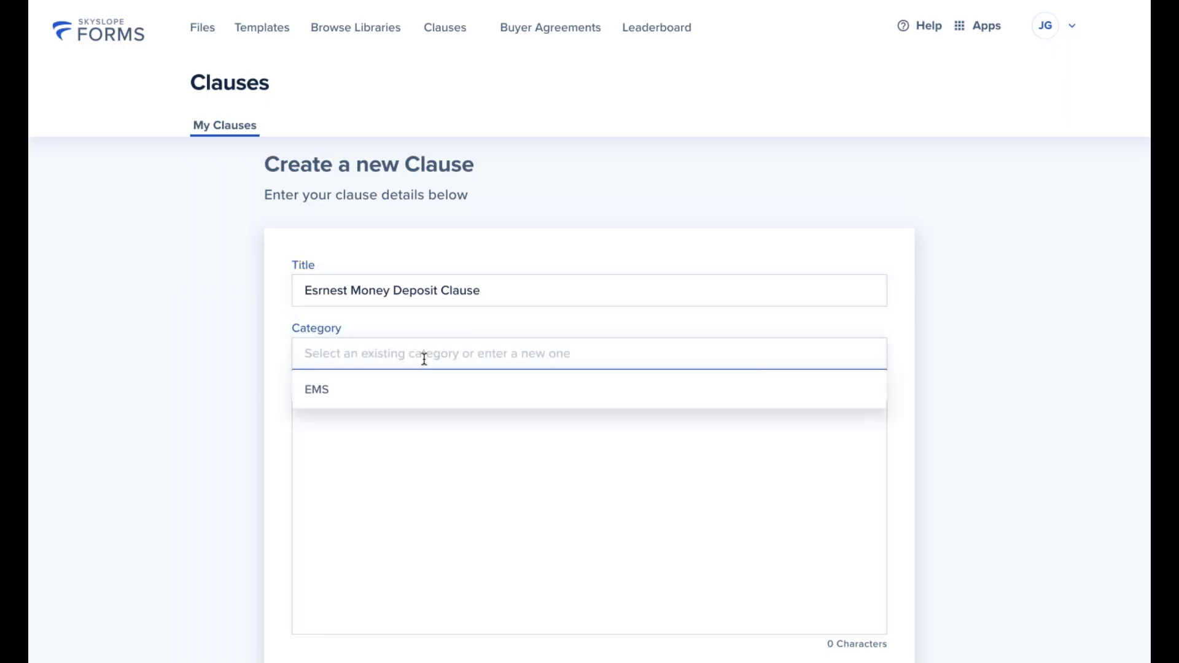
pyautogui.write('EMD')
pyautogui.click(427, 443)
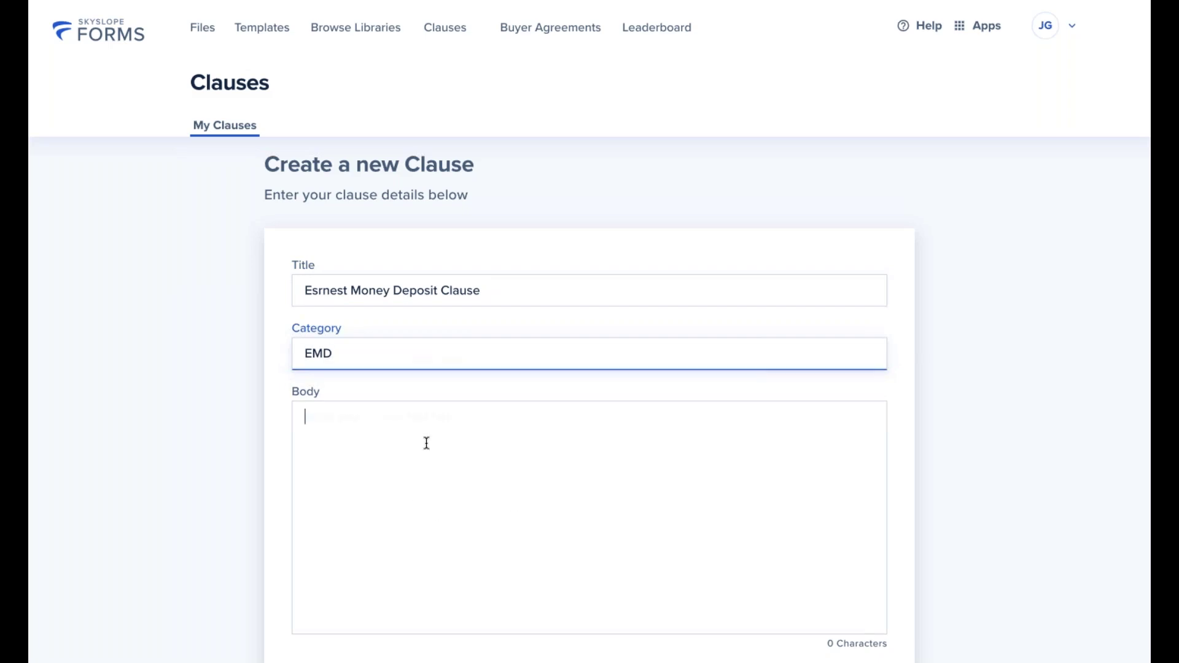
pyautogui.write('This')
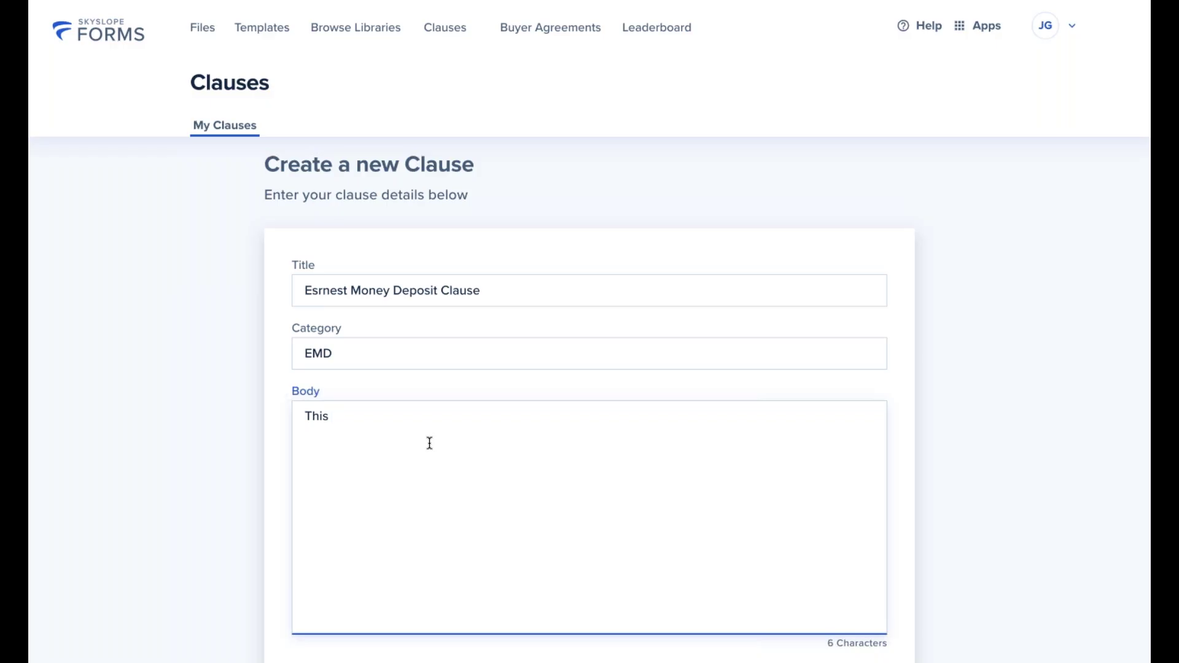
pyautogui.write('is the EMD cloause')
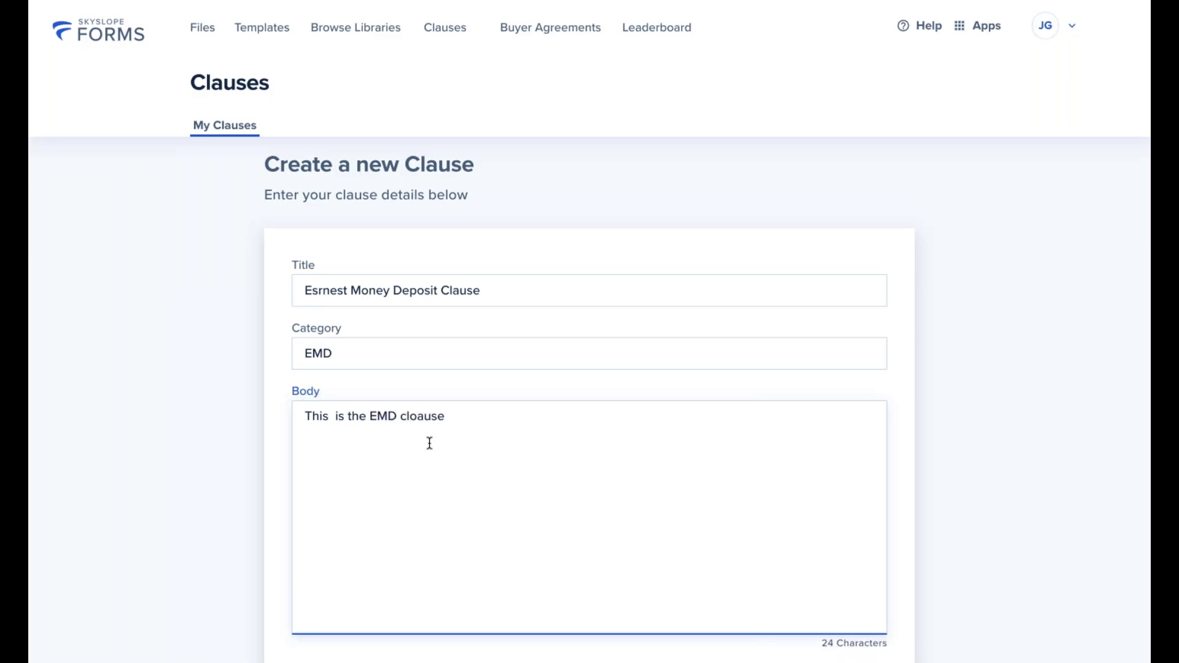
pyautogui.scroll(-1, 1073, 490)
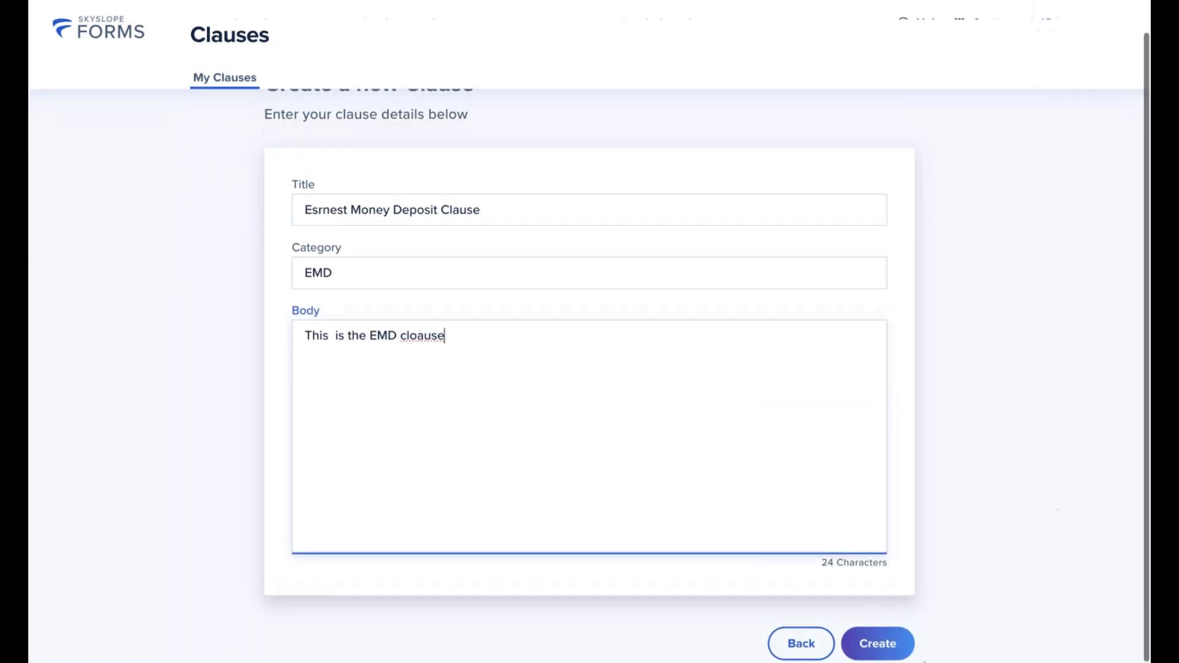
pyautogui.click(877, 647)
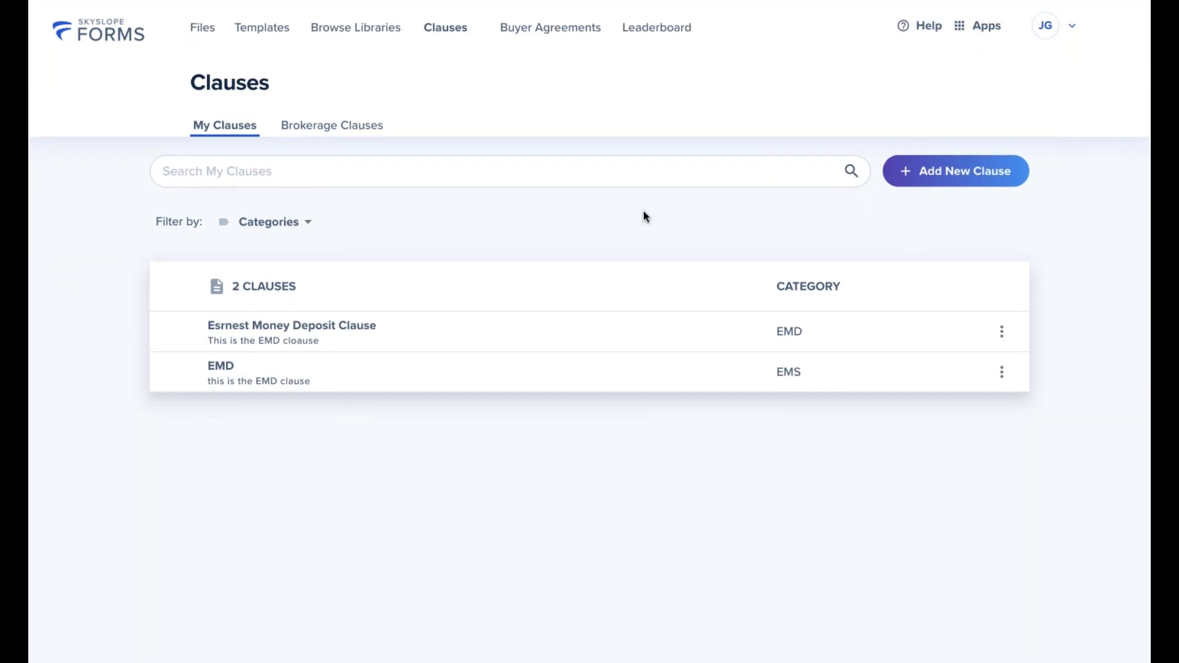
# Glance at Help, show the Apps switch list offering SkySlope, then return to the Files page
pyautogui.click(924, 31)
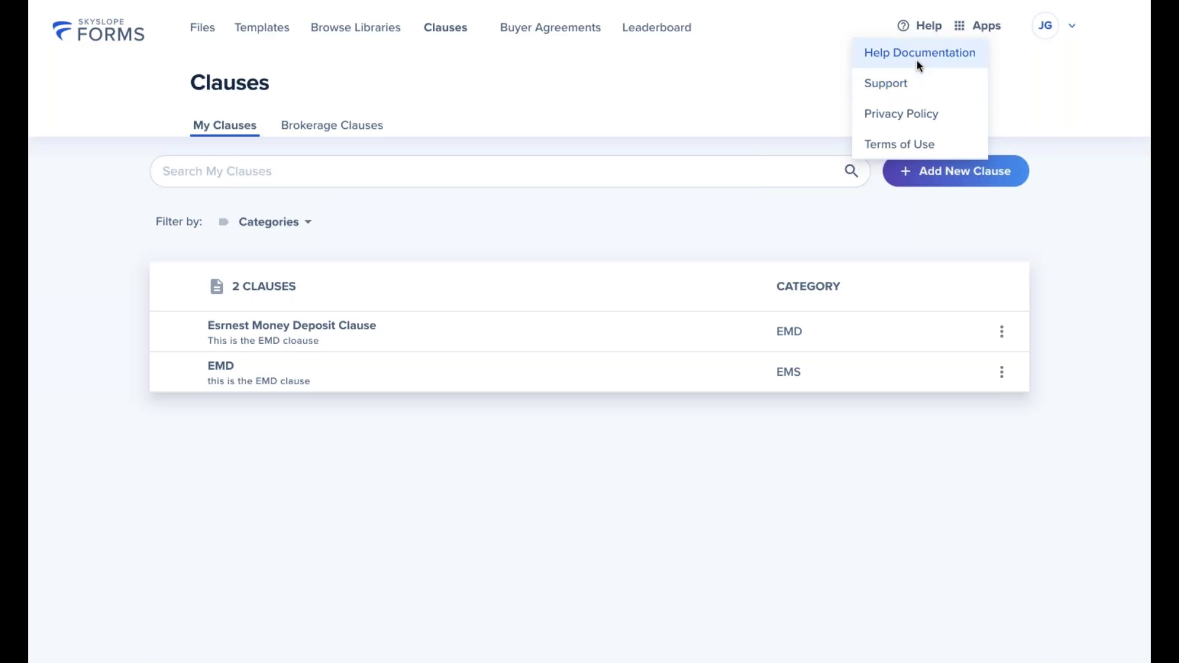
pyautogui.click(1030, 68)
pyautogui.click(985, 30)
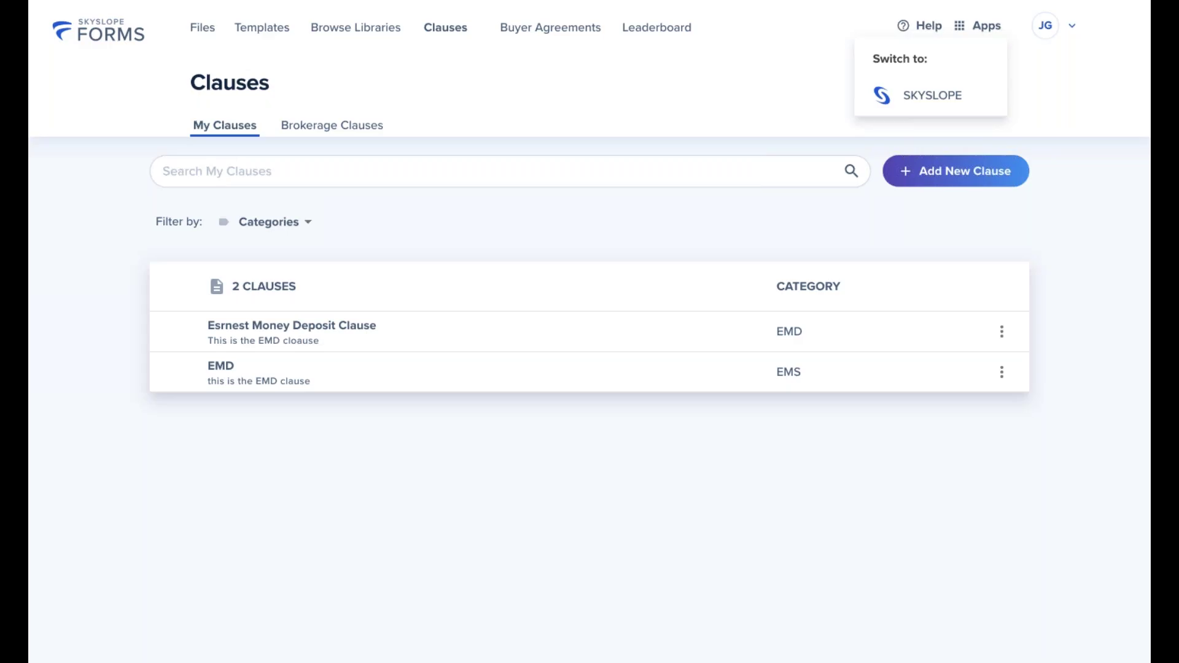
pyautogui.click(103, 38)
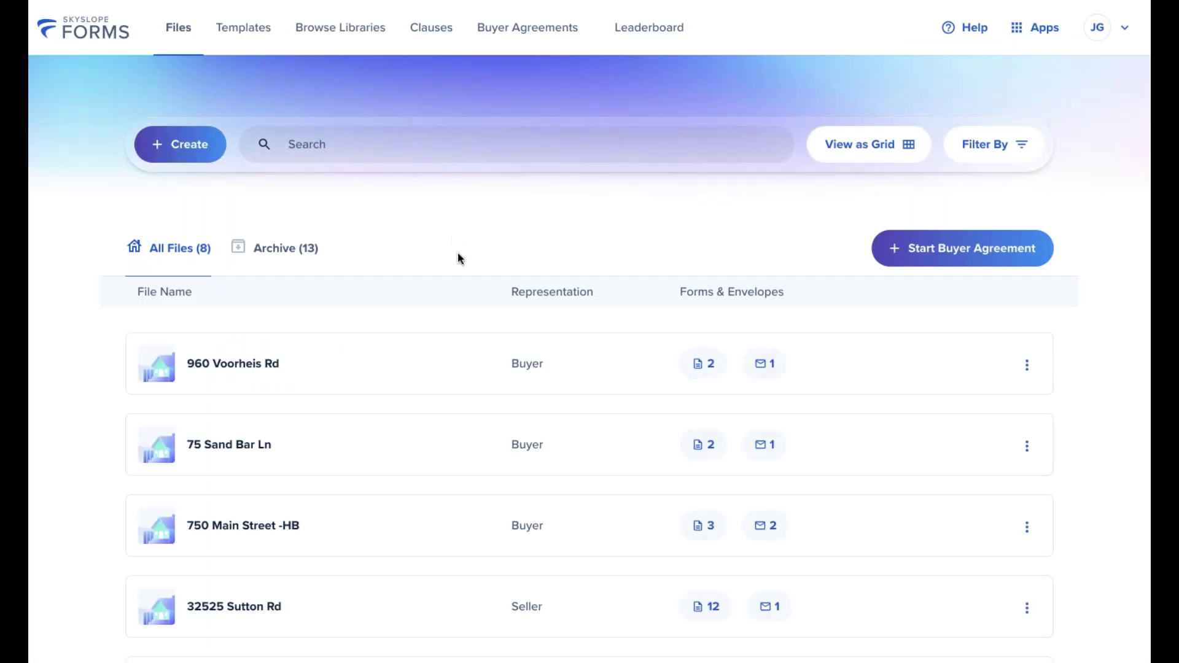